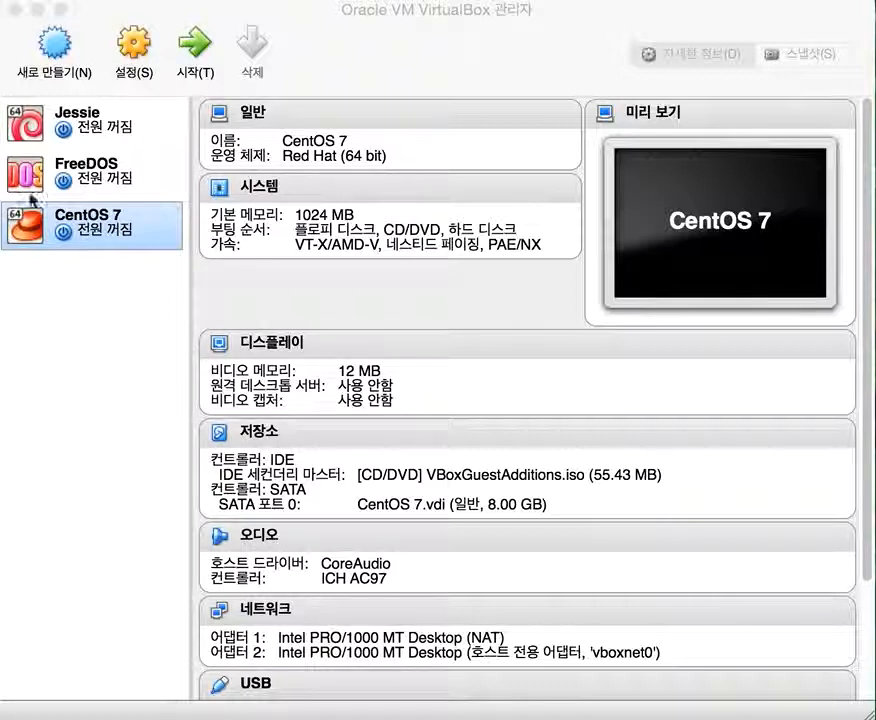
# Look through the details of the existing Jessie, FreeDOS and CentOS 7 virtual machines
pyautogui.click(92, 126)
pyautogui.click(86, 177)
pyautogui.click(76, 231)
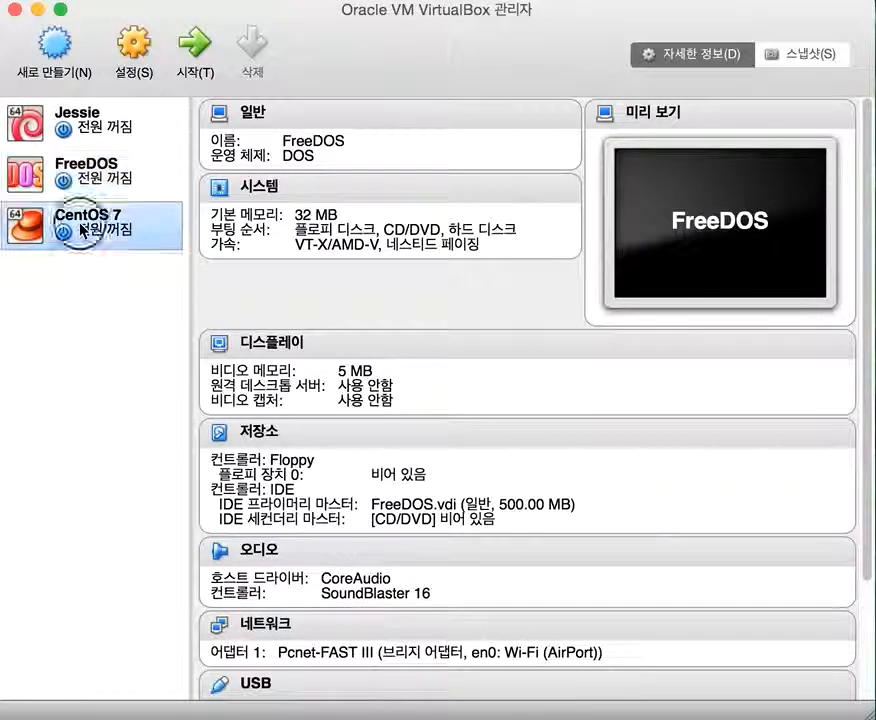
pyautogui.click(119, 133)
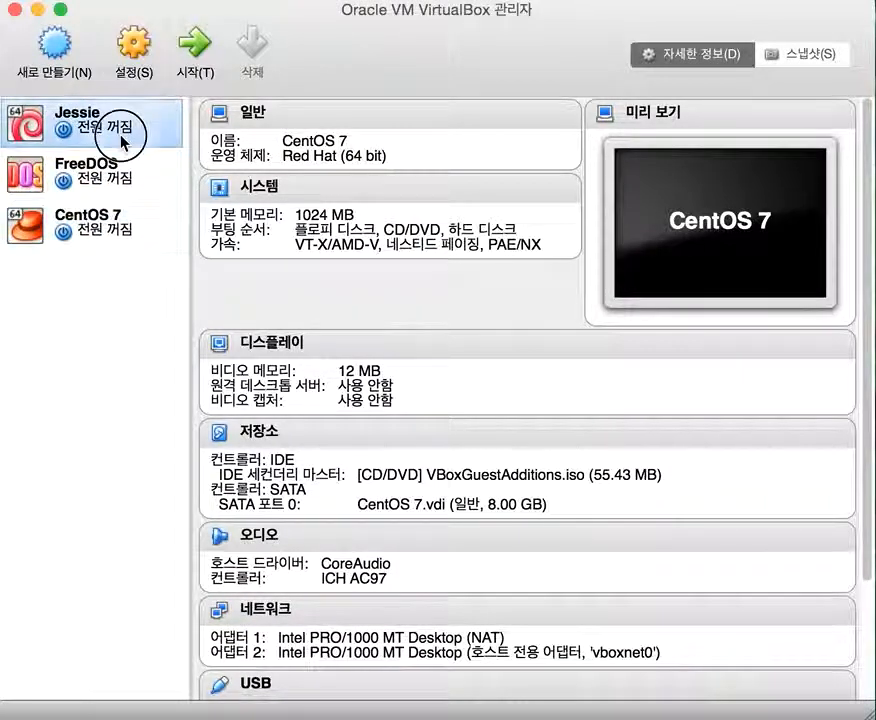
pyautogui.click(123, 170)
pyautogui.click(114, 215)
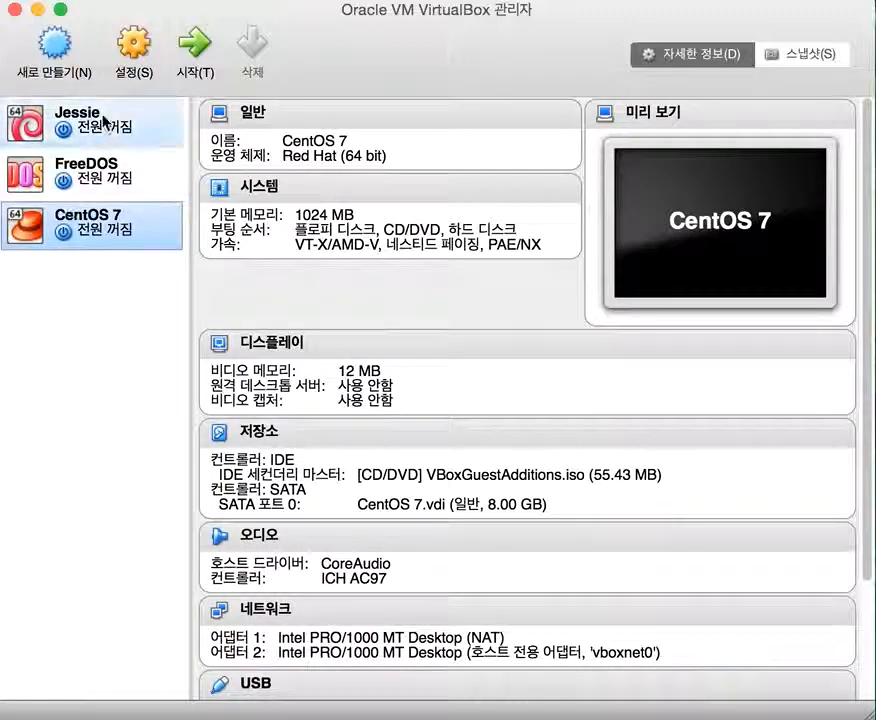
# Start a new virtual machine named Fedora, with type Linux and version Fedora (64 bit)
pyautogui.click(58, 51)
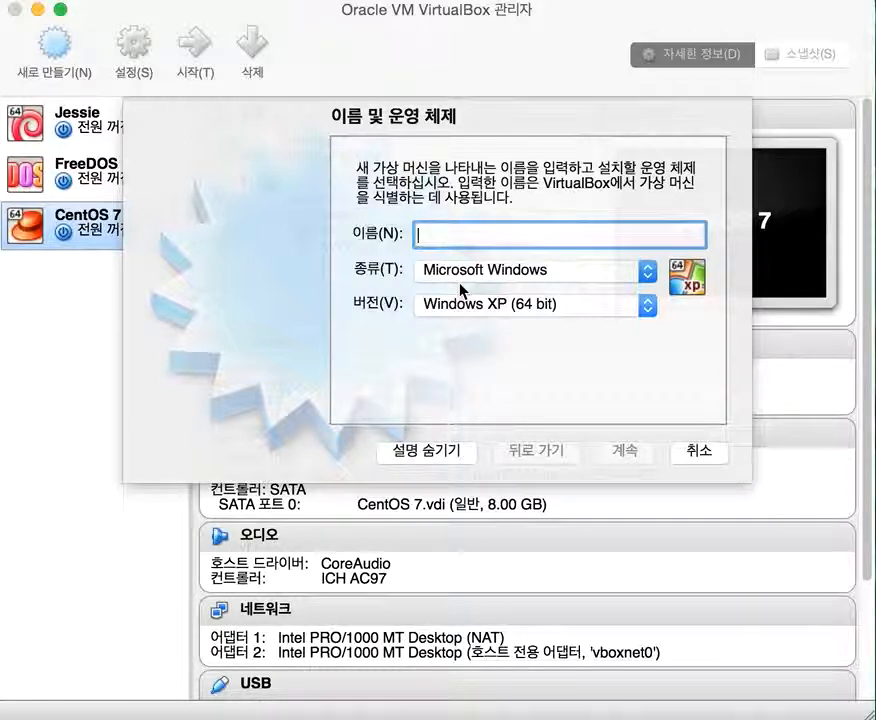
pyautogui.write('fer')
pyautogui.press('BackSpace')
pyautogui.press('BackSpace')
pyautogui.press('BackSpace')
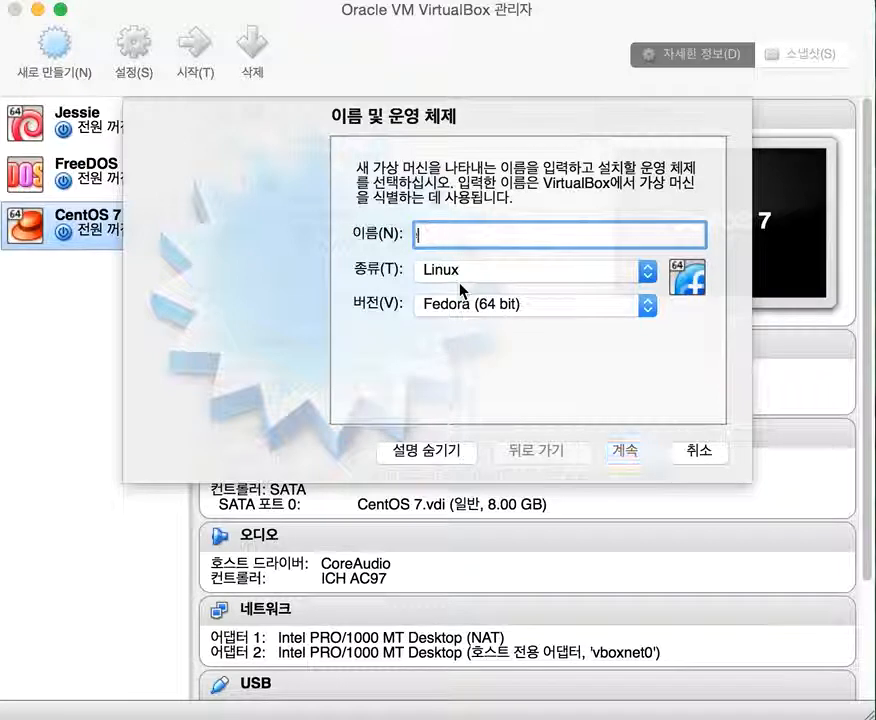
pyautogui.write('Fed')
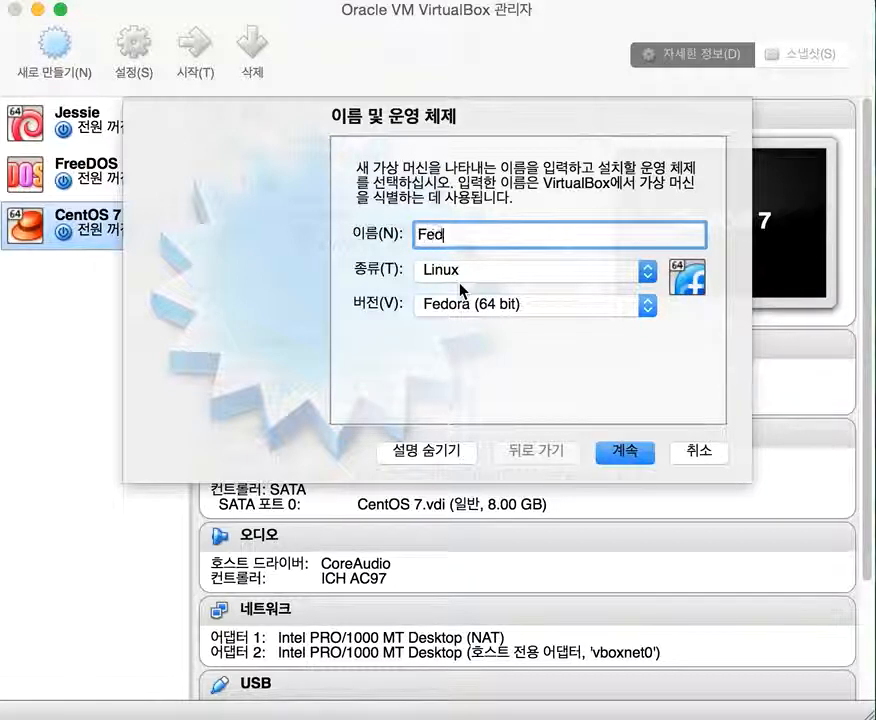
pyautogui.write('ora')
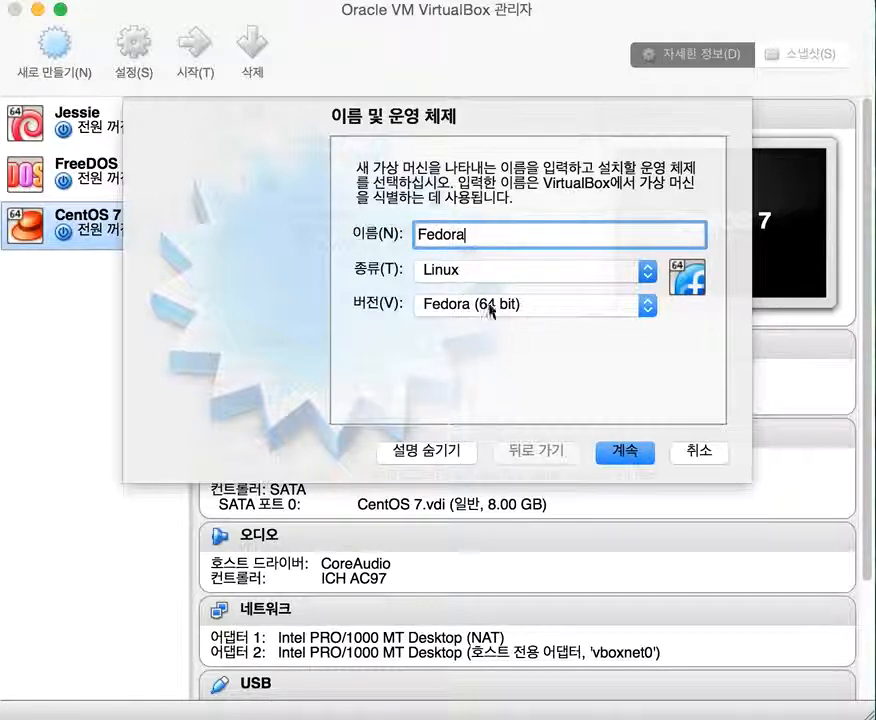
pyautogui.click(610, 455)
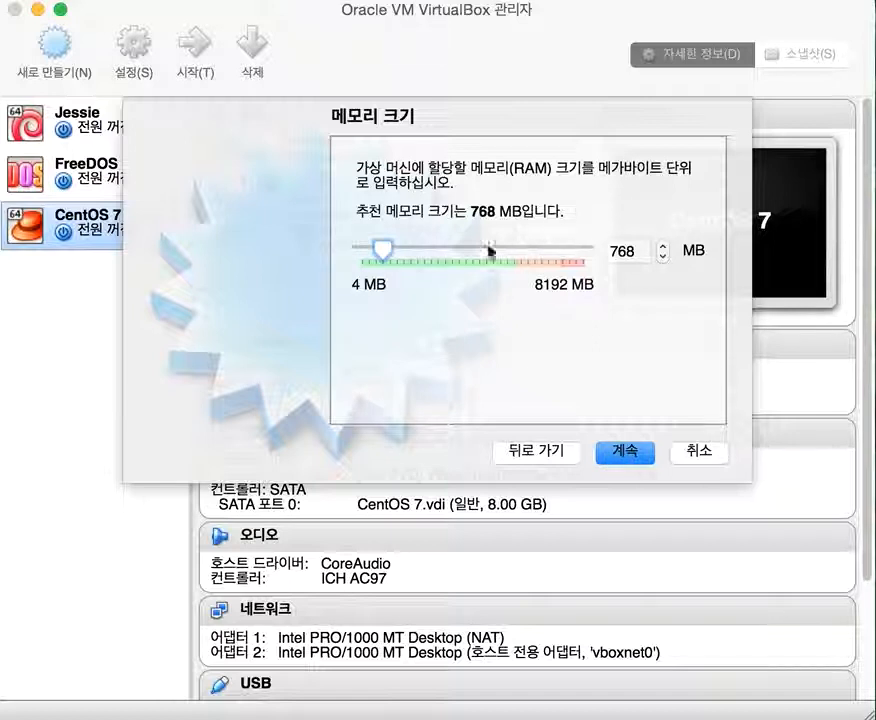
# Set the new virtual machine's memory size to 1024 MB and continue to the hard drive setup
pyautogui.click(636, 251)
pyautogui.doubleClick(637, 253)
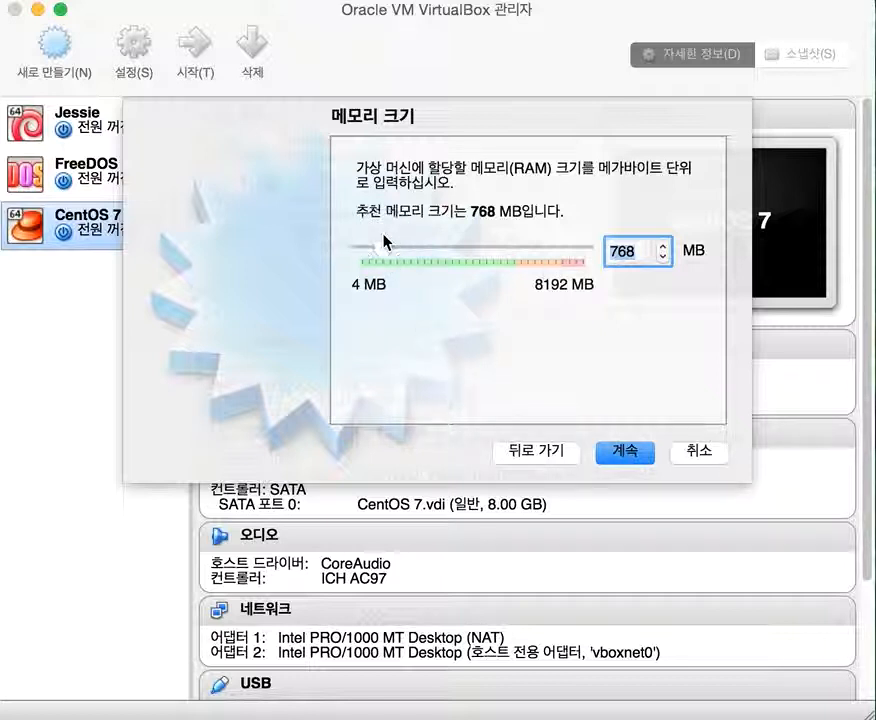
pyautogui.moveTo(384, 246); pyautogui.dragTo(557, 277)
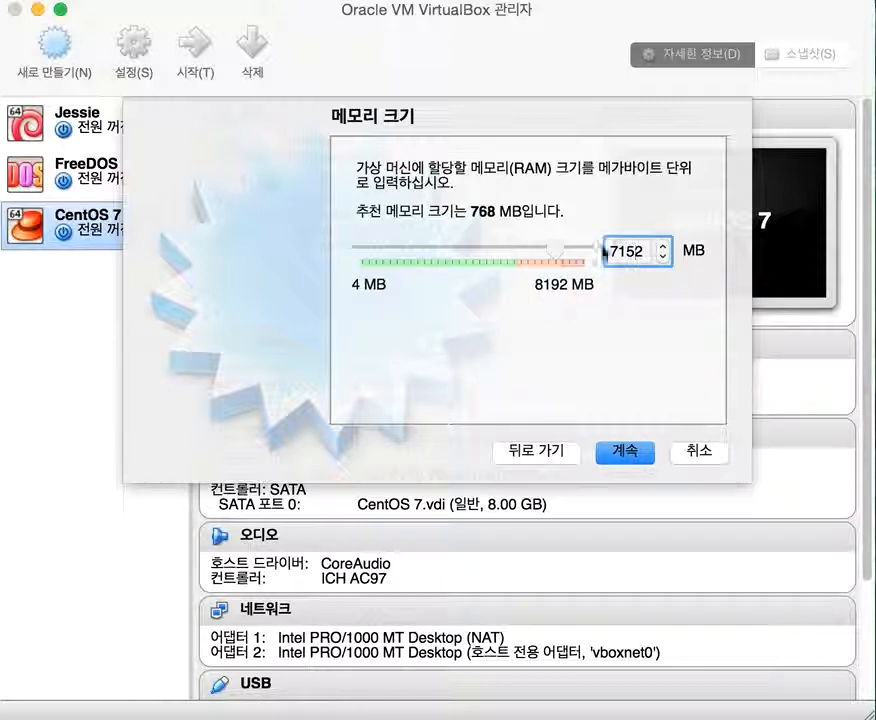
pyautogui.moveTo(555, 253); pyautogui.dragTo(390, 254)
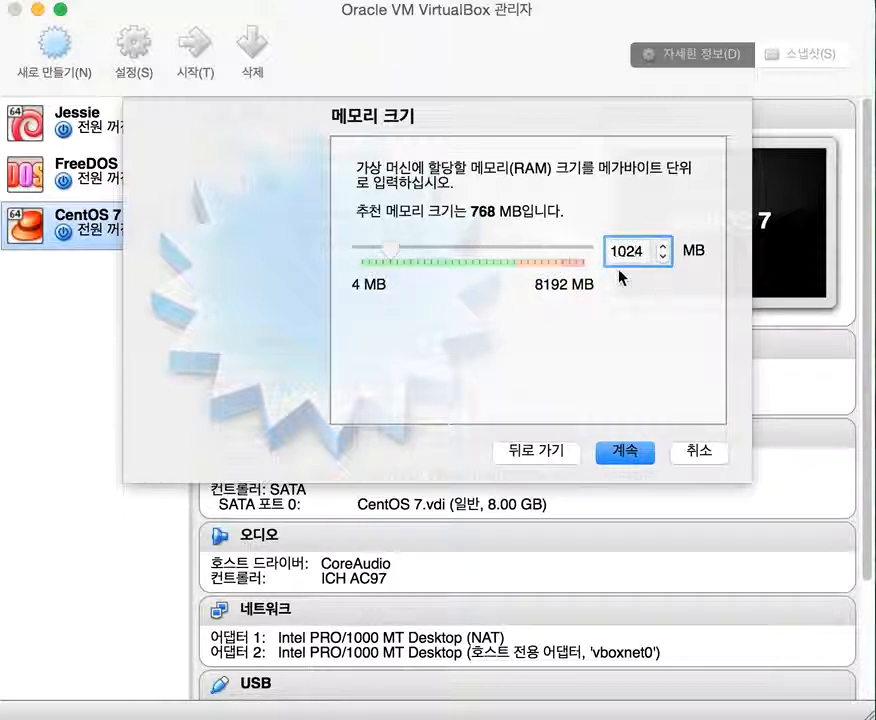
pyautogui.click(622, 451)
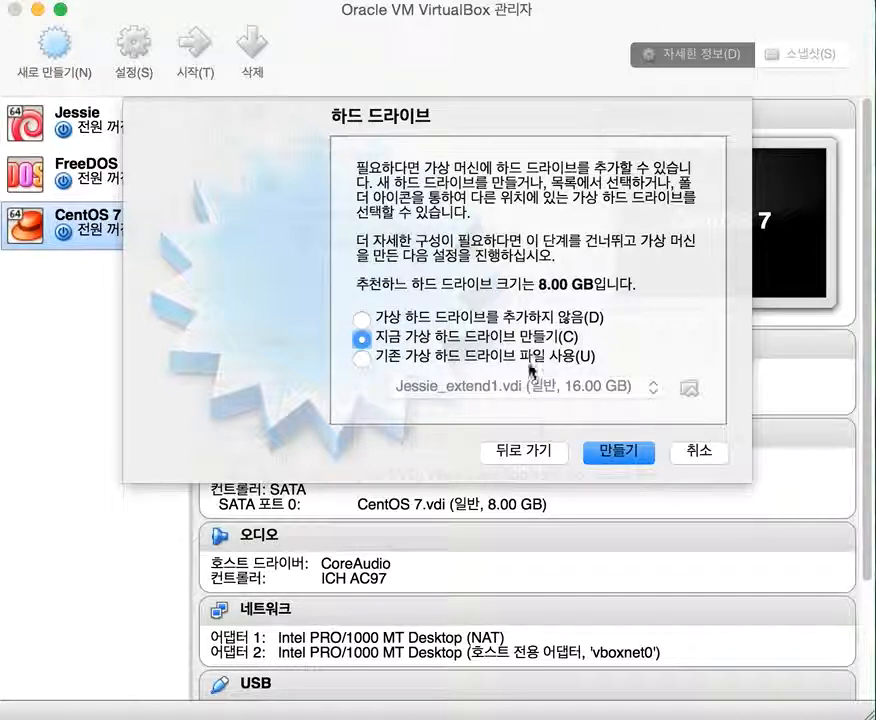
pyautogui.click(456, 362)
pyautogui.click(533, 392)
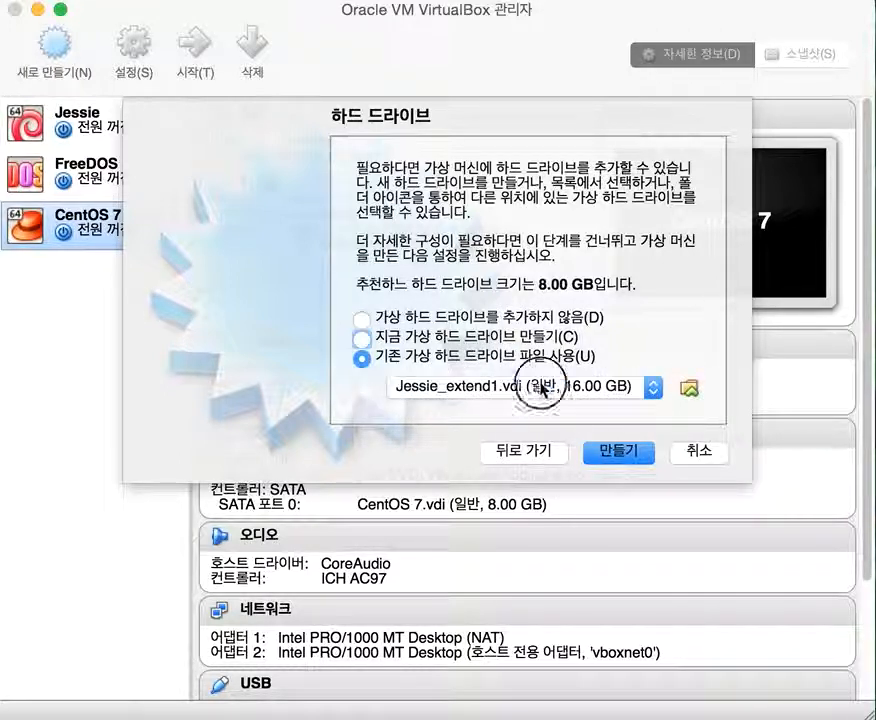
pyautogui.click(526, 344)
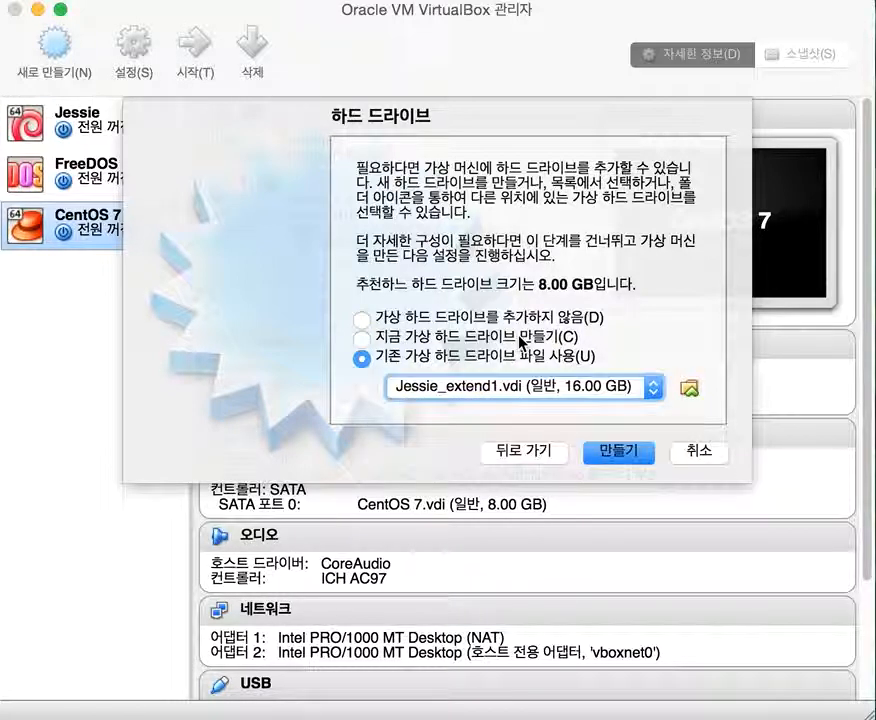
pyautogui.click(521, 343)
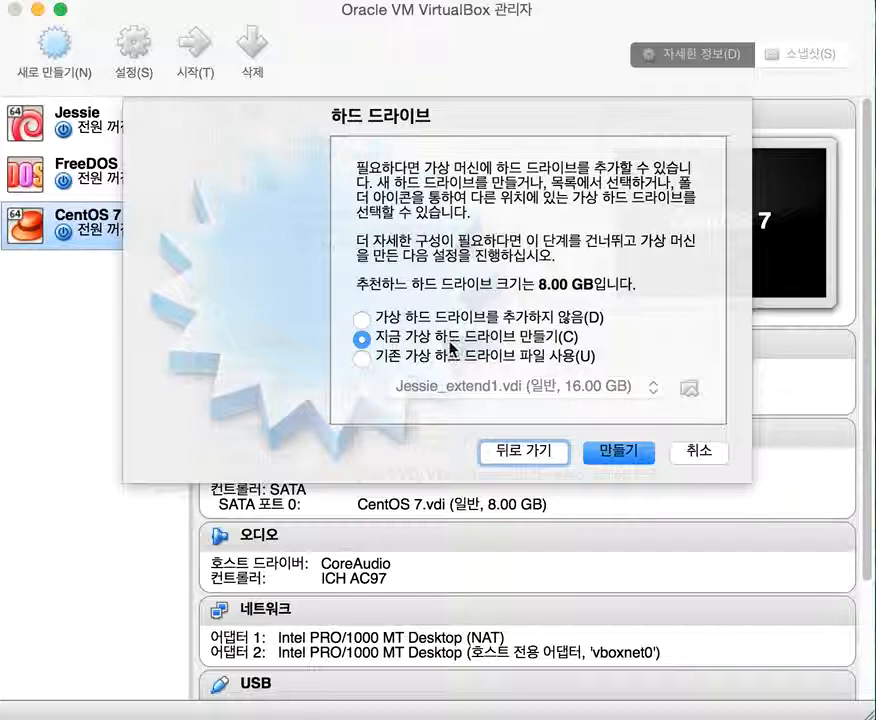
# Start creating a new virtual hard drive in VDI format with dynamically allocated storage
pyautogui.click(612, 455)
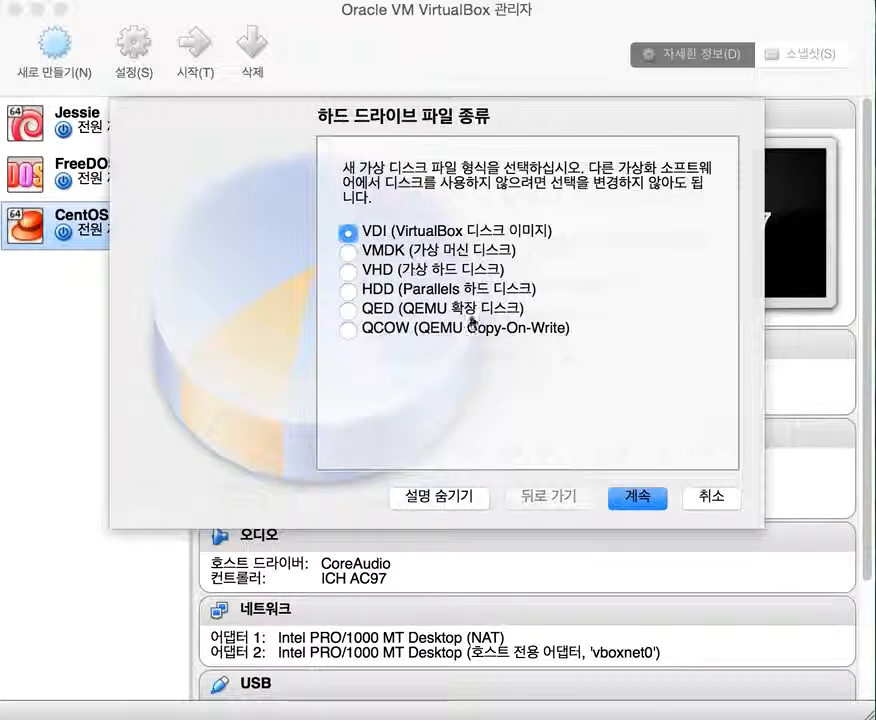
pyautogui.click(626, 494)
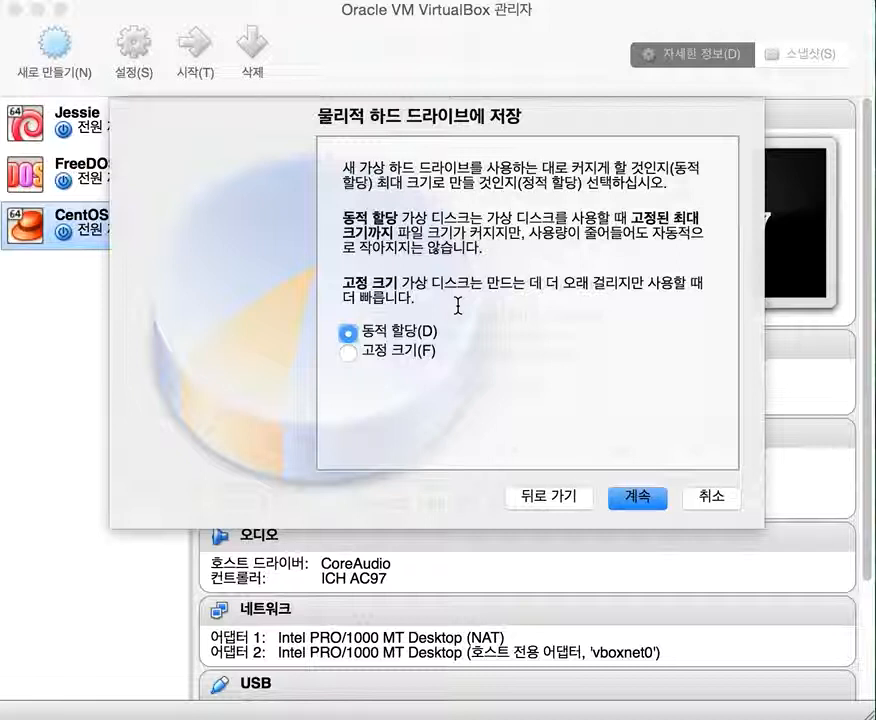
pyautogui.click(633, 492)
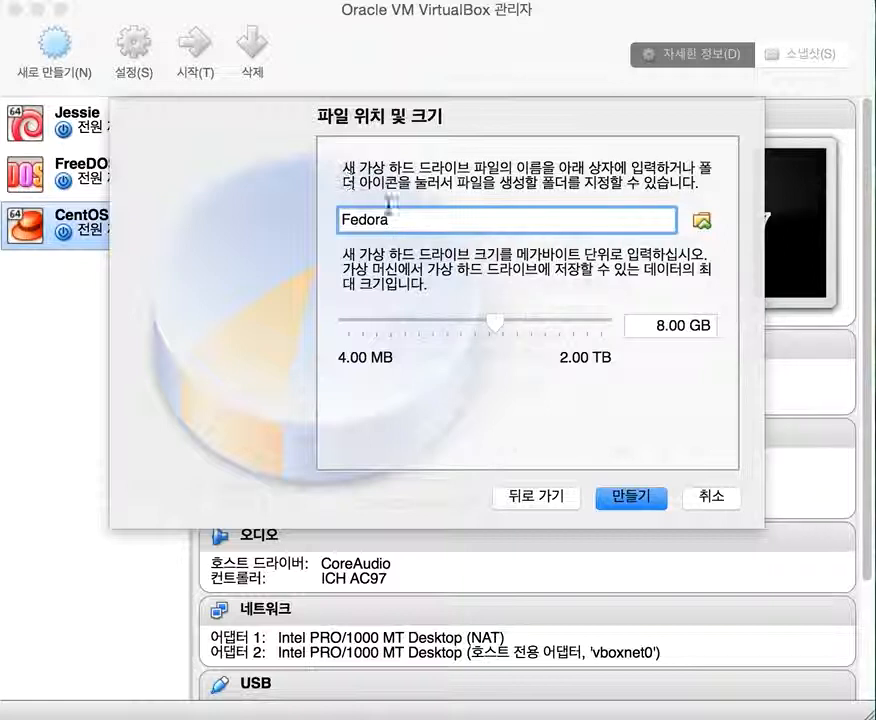
# Set the size of the Fedora virtual hard drive to 16.00 GB
pyautogui.click(667, 324)
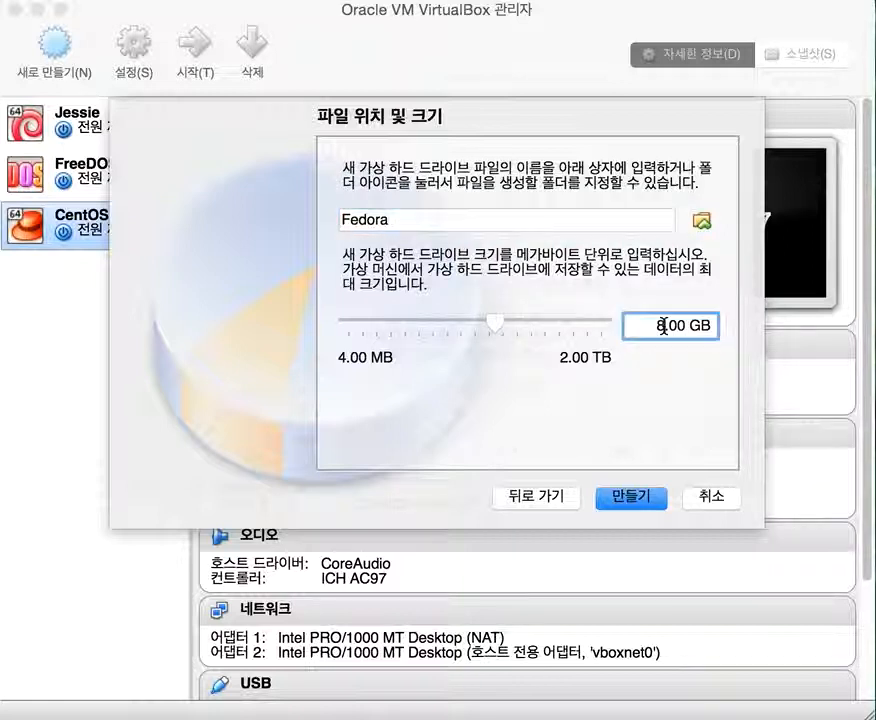
pyautogui.moveTo(558, 345)
pyautogui.press('BackSpace')
pyautogui.write('16')
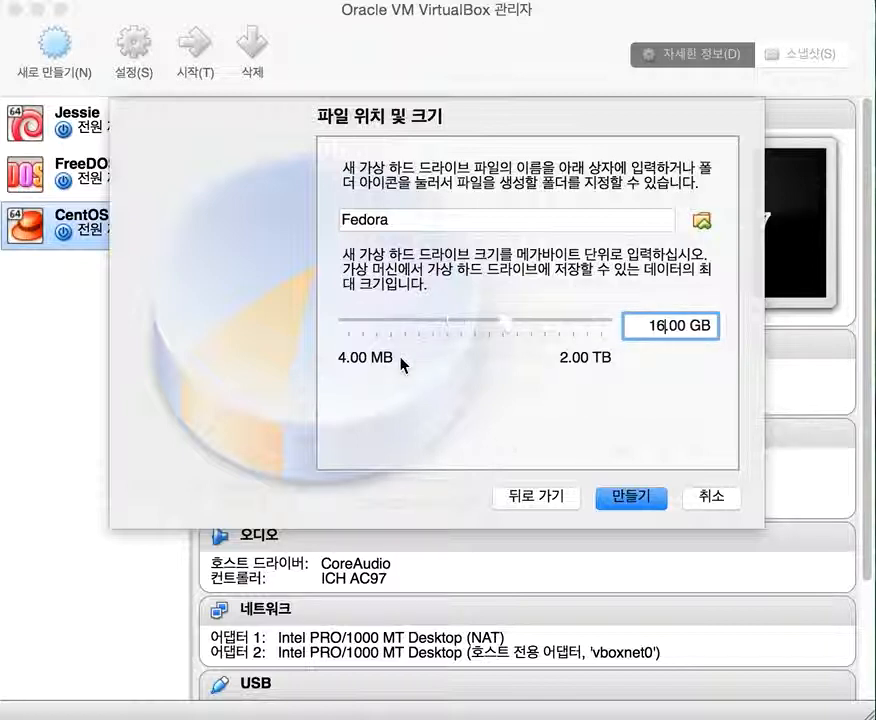
pyautogui.click(703, 222)
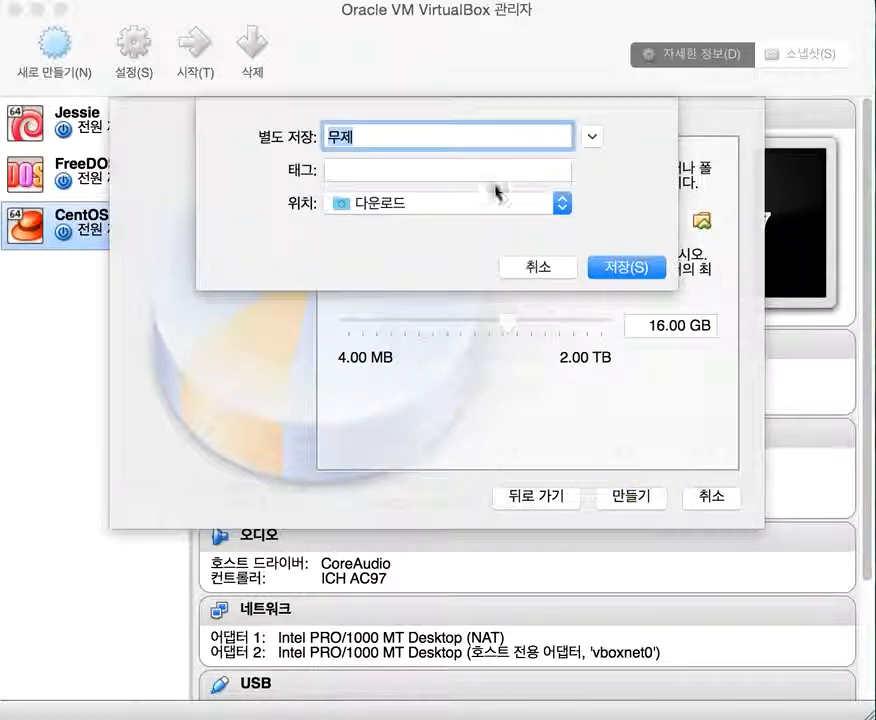
pyautogui.click(593, 136)
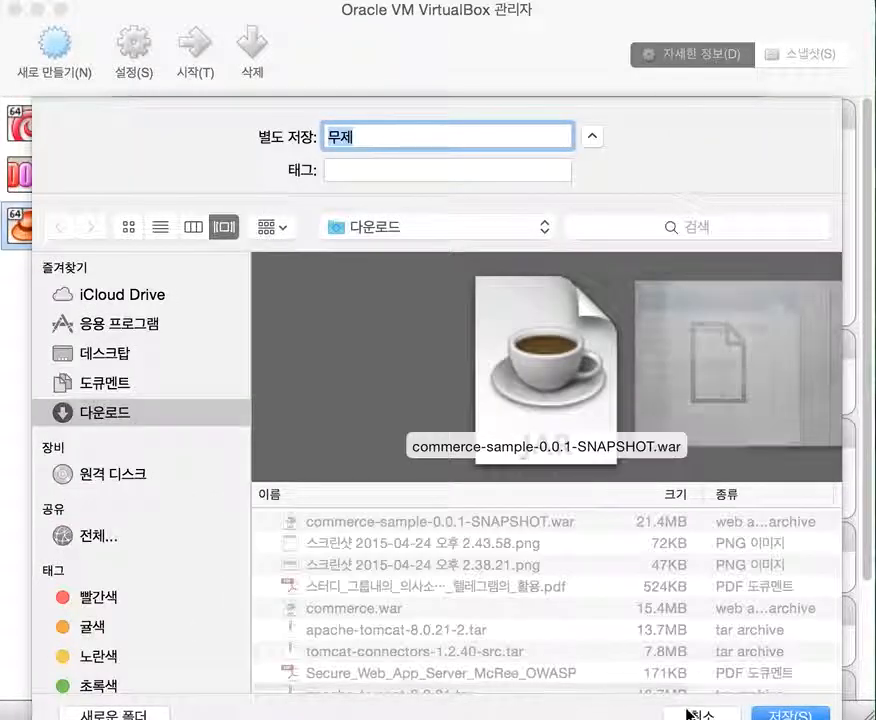
pyautogui.click(692, 712)
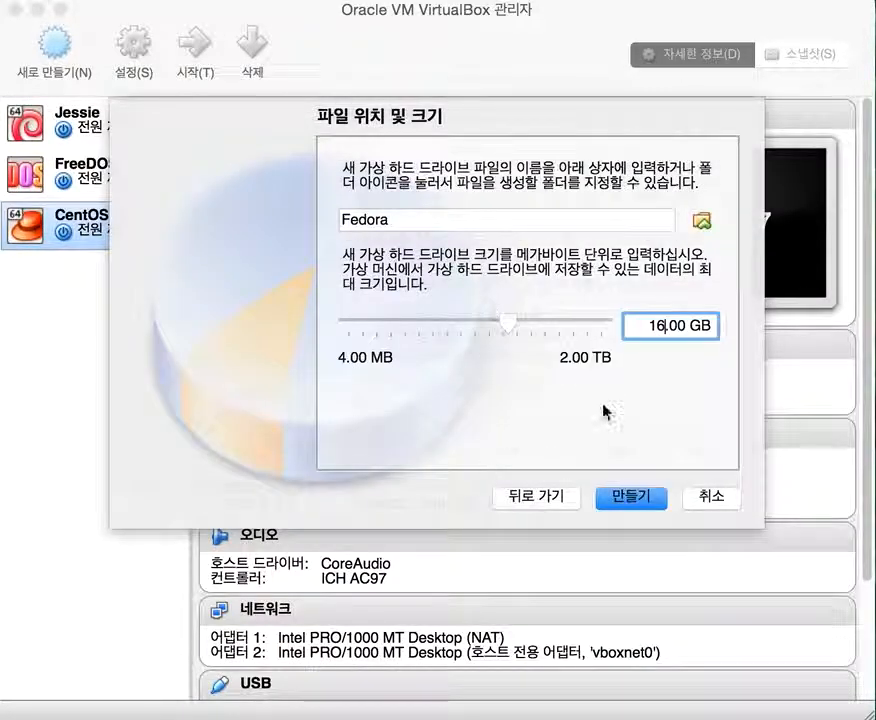
# Create the Fedora virtual hard drive to finish setting up the new virtual machine
pyautogui.click(643, 502)
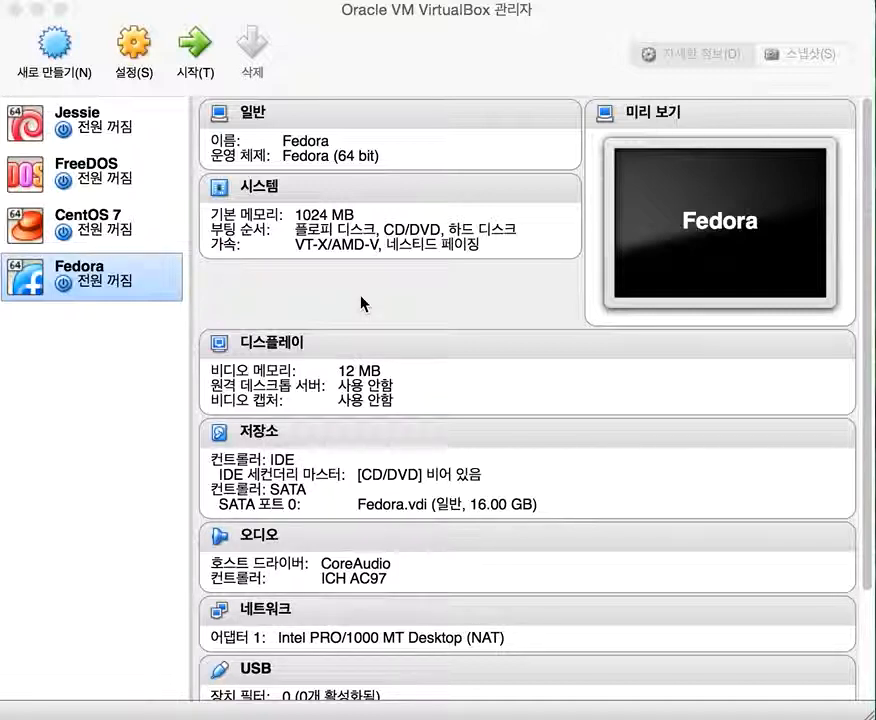
# Set the processor count to 2 in the Fedora virtual machine's system settings
pyautogui.click(65, 290)
pyautogui.click(135, 50)
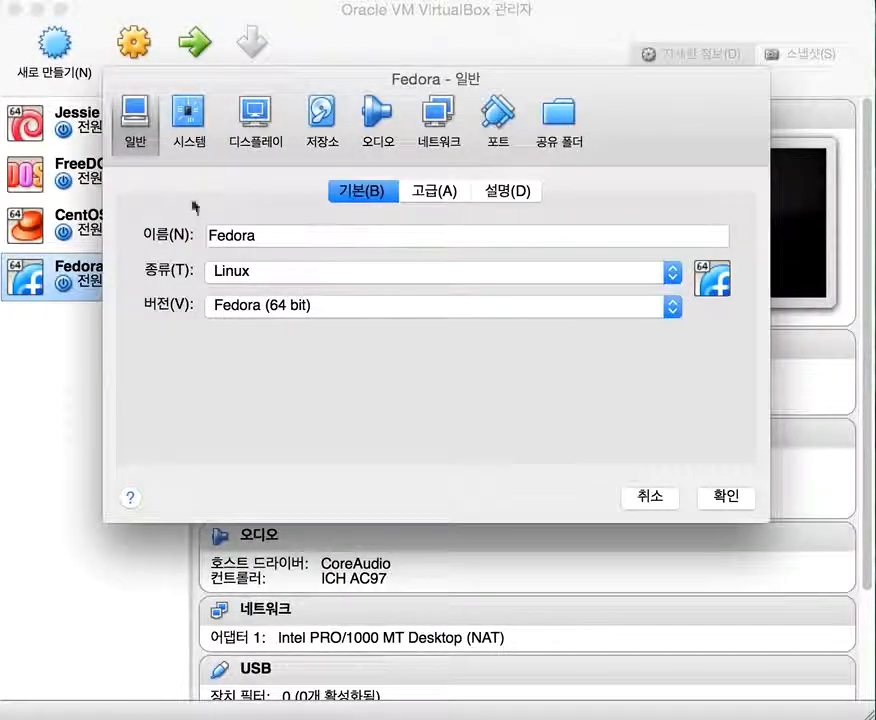
pyautogui.click(189, 140)
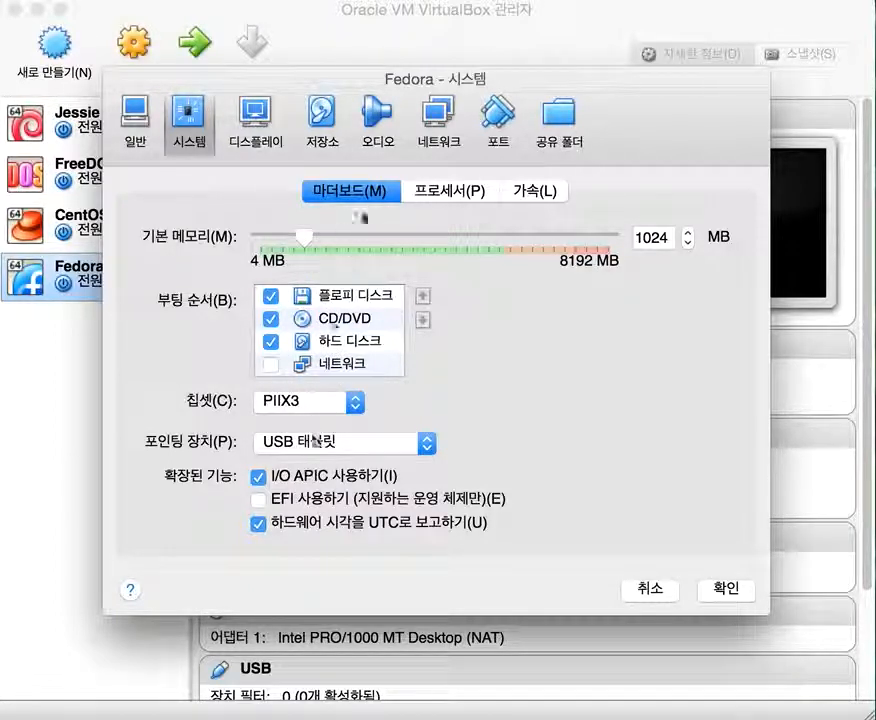
pyautogui.click(444, 194)
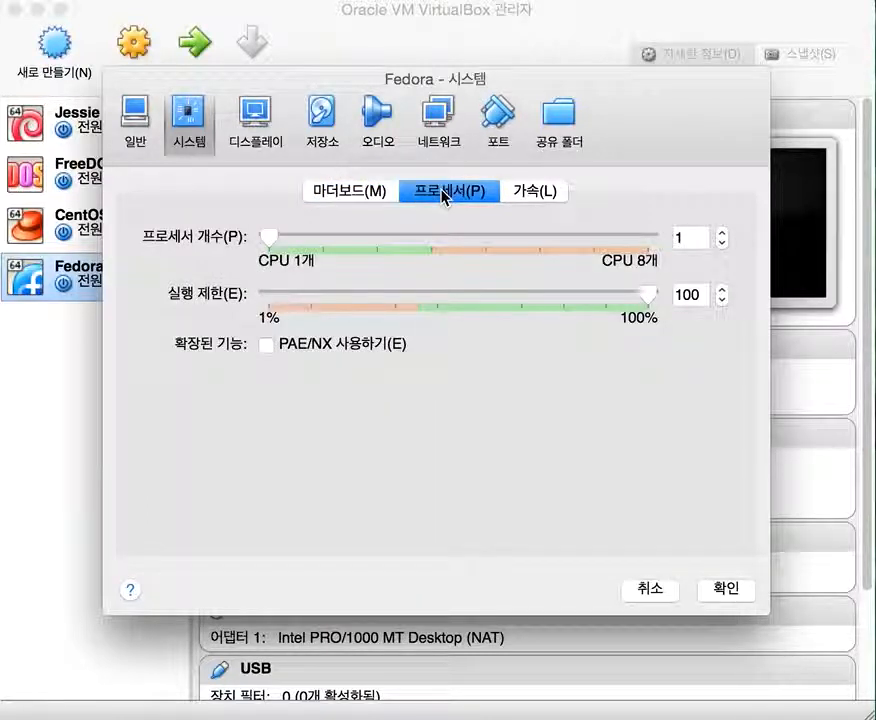
pyautogui.click(489, 239)
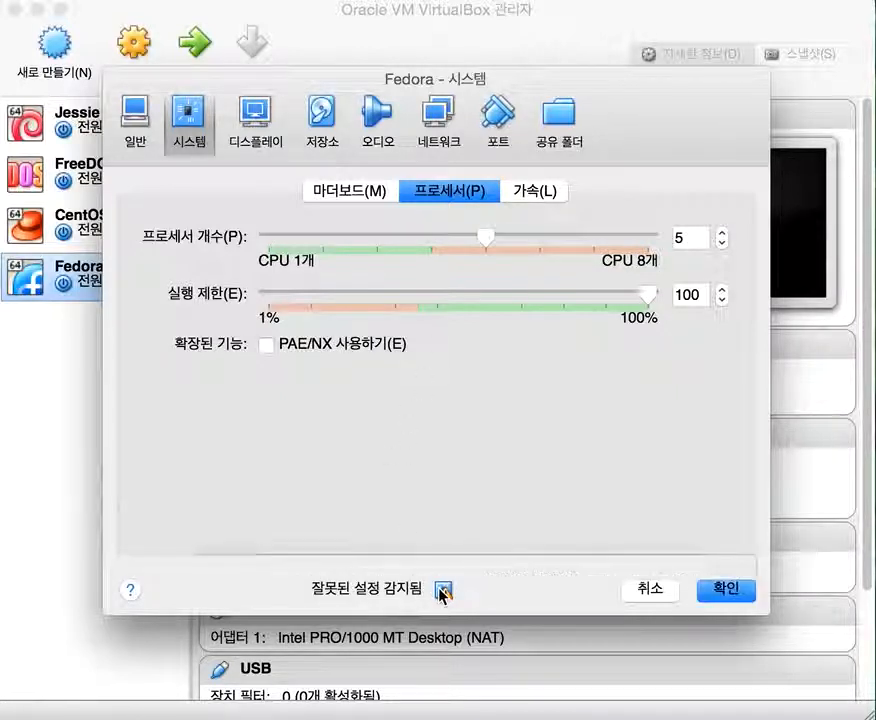
pyautogui.moveTo(442, 592)
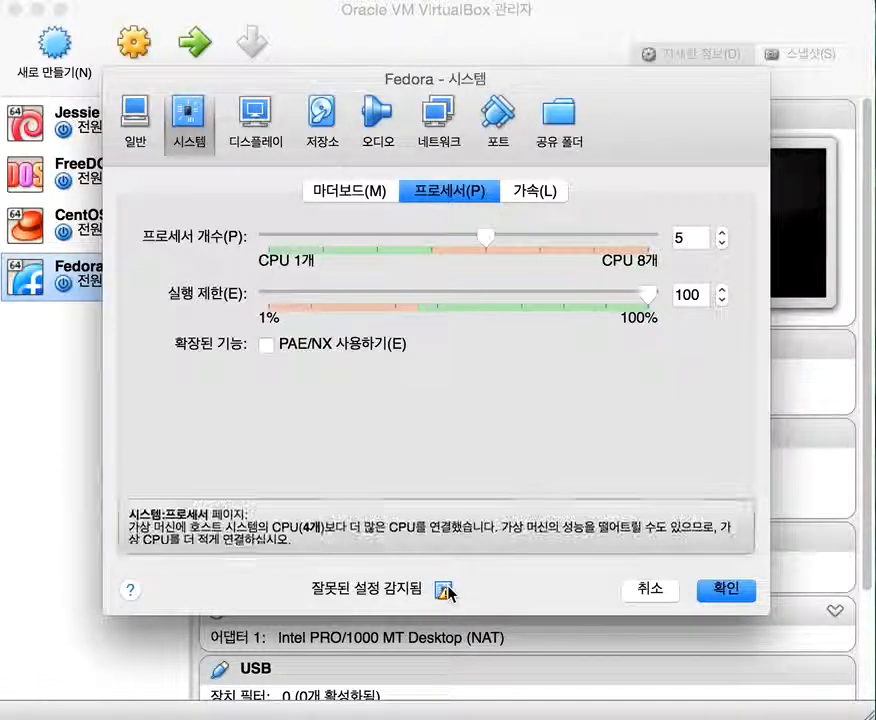
pyautogui.click(371, 237)
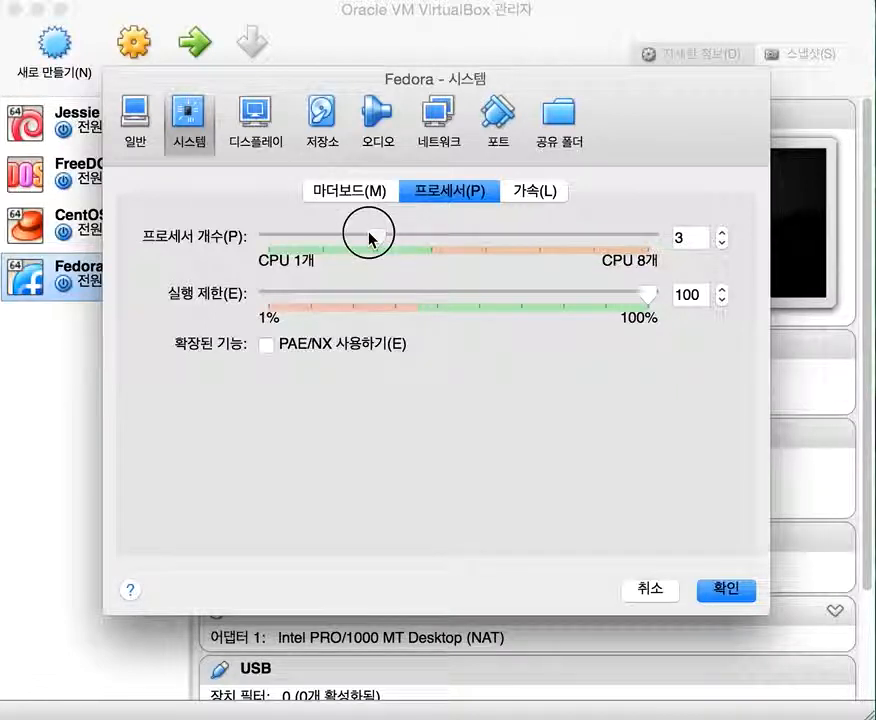
pyautogui.moveTo(371, 237); pyautogui.dragTo(326, 237)
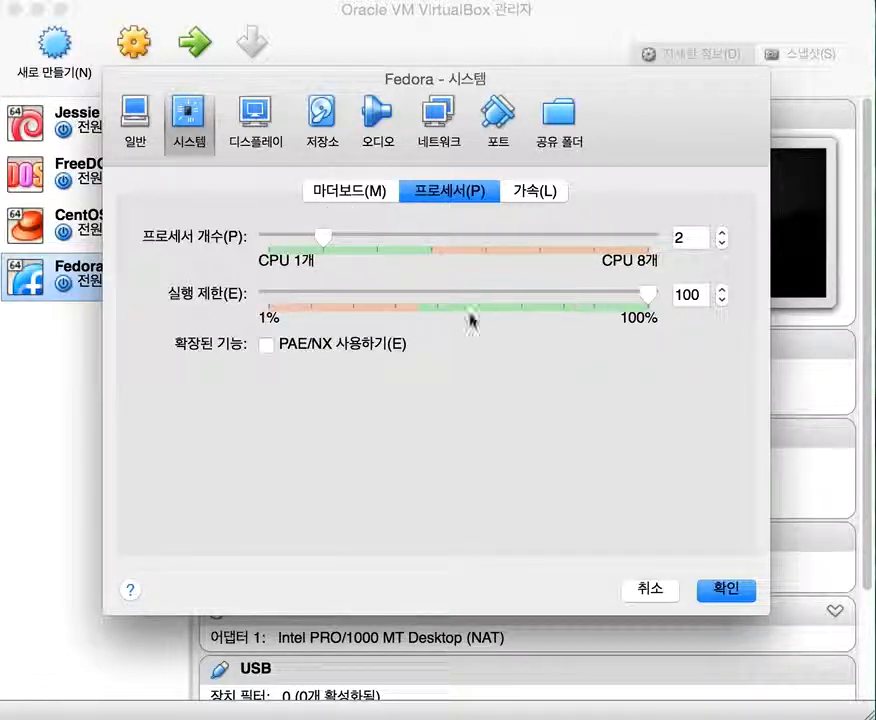
# Review the acceleration and motherboard settings, and set the Fedora virtual machine's video memory to 64 MB
pyautogui.click(545, 190)
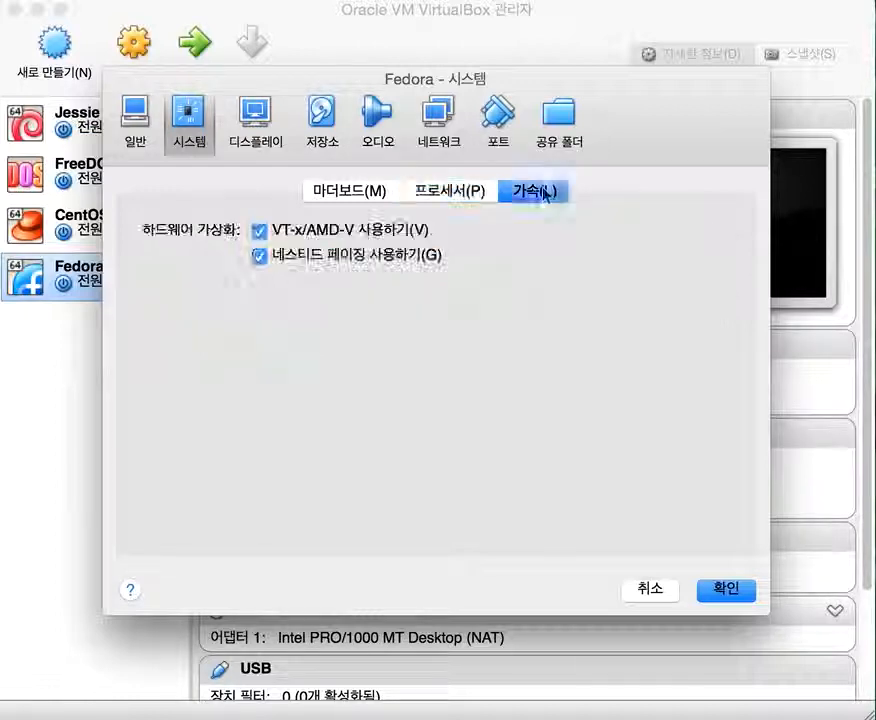
pyautogui.click(363, 190)
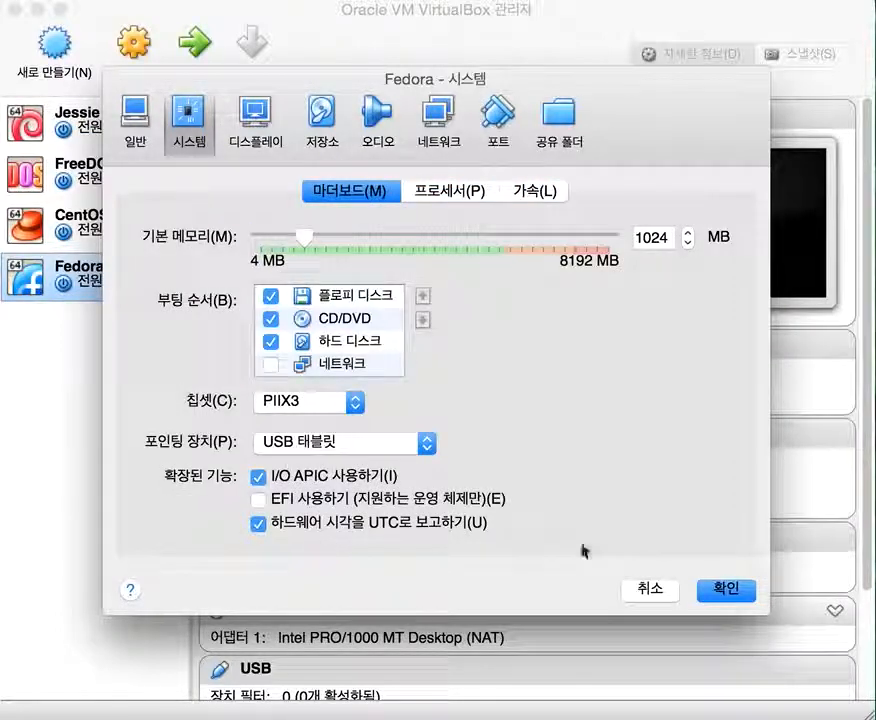
pyautogui.click(245, 125)
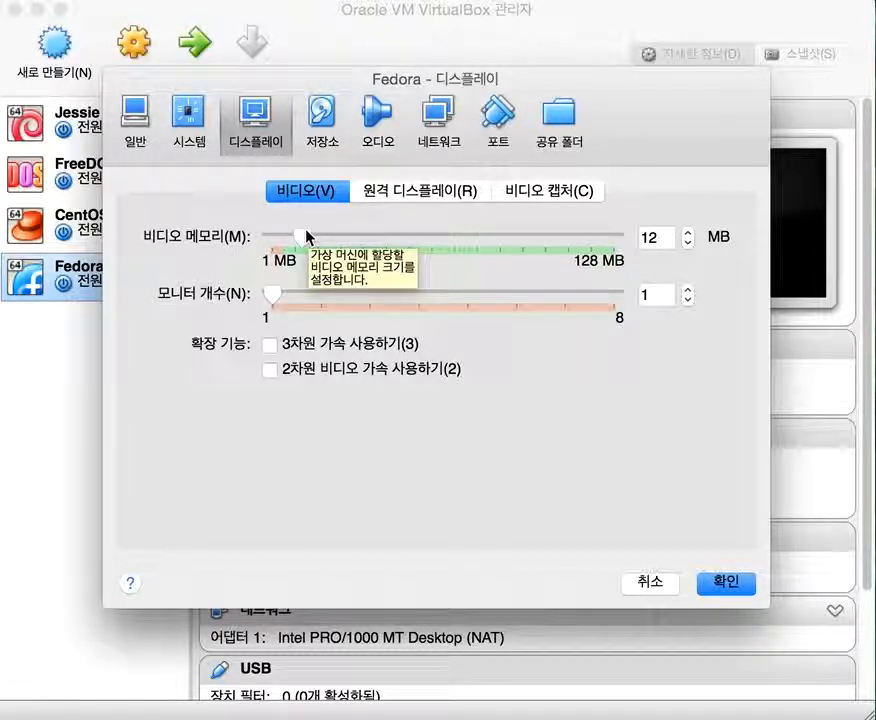
pyautogui.moveTo(306, 233); pyautogui.dragTo(443, 236)
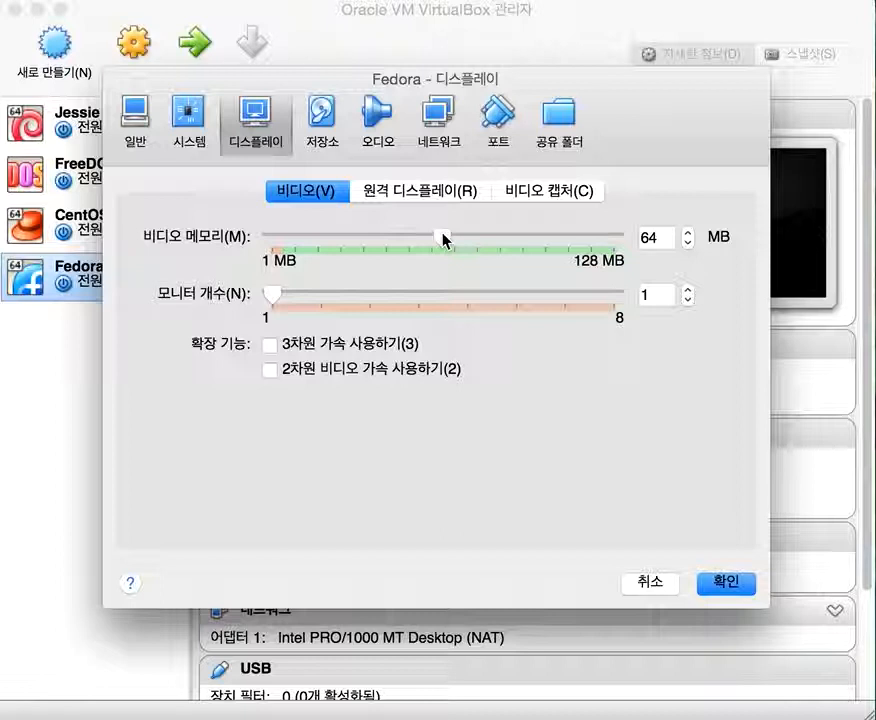
# Enable 3D acceleration for the Fedora virtual machine's display, leave 2D video acceleration off, and save the settings
pyautogui.moveTo(443, 236); pyautogui.dragTo(446, 265)
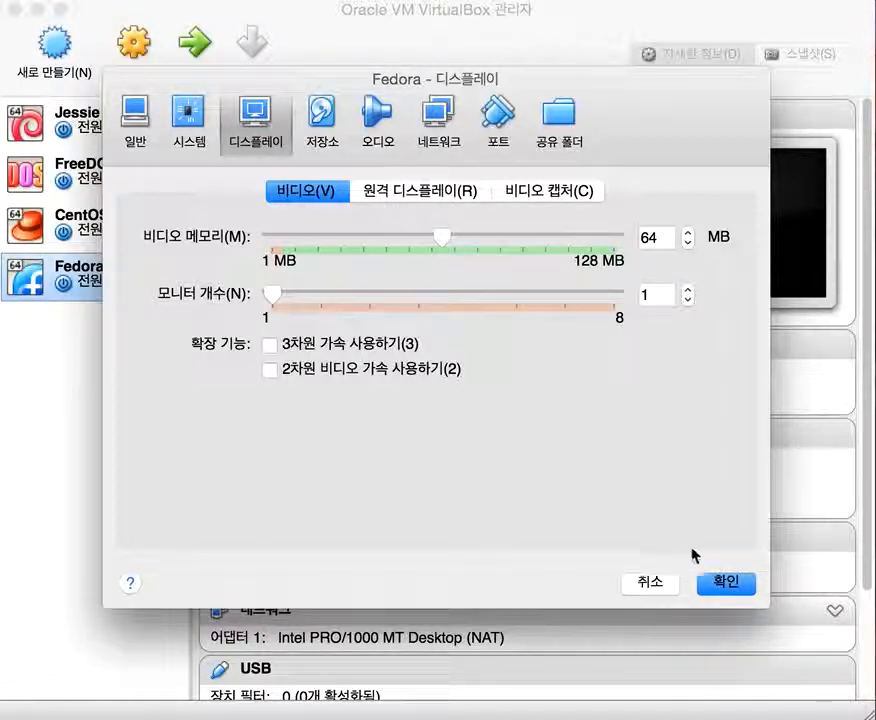
pyautogui.click(399, 350)
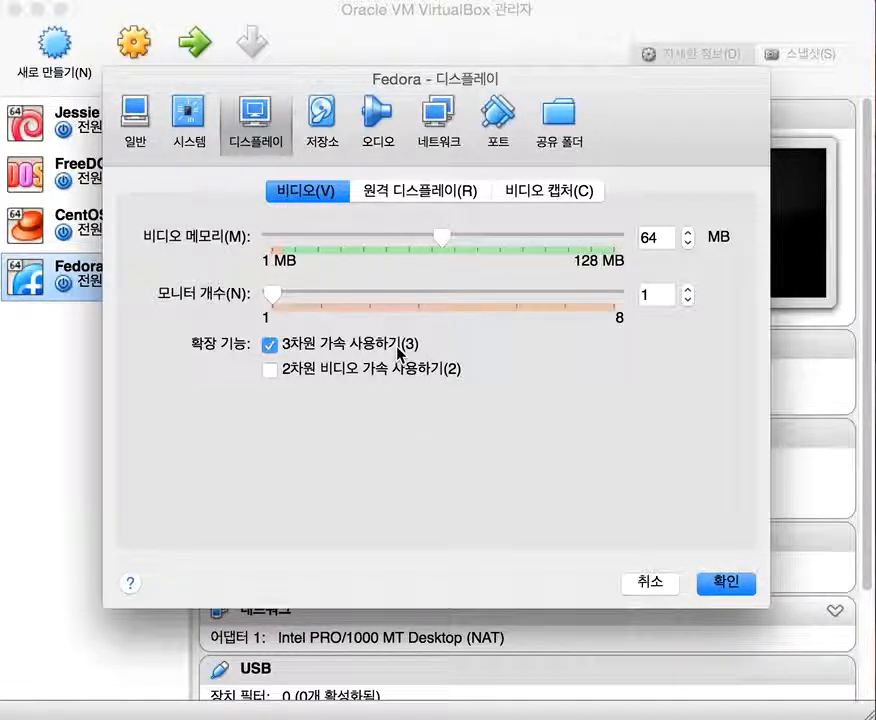
pyautogui.click(338, 369)
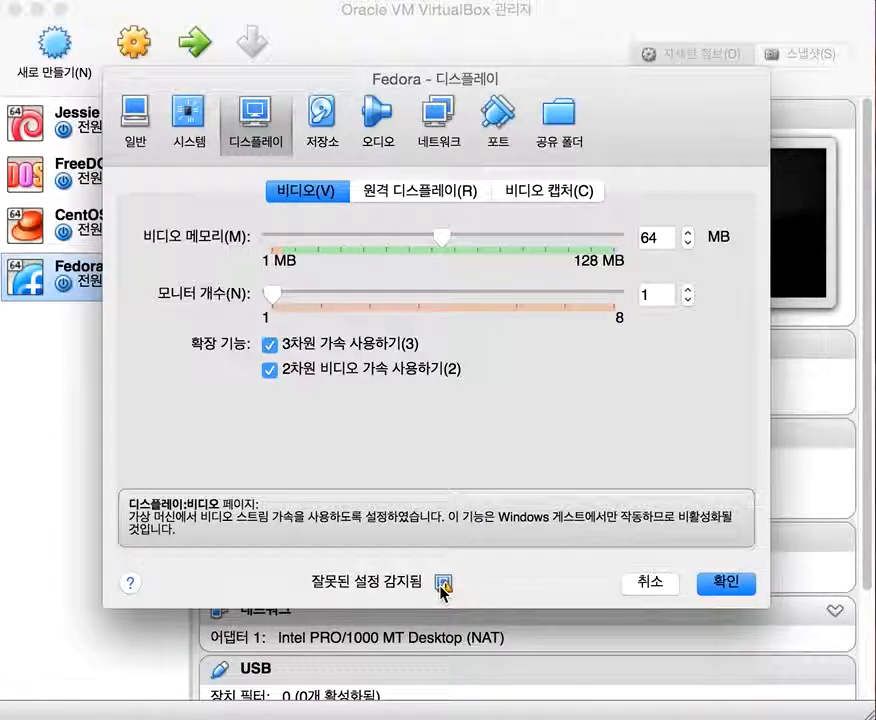
pyautogui.click(368, 370)
pyautogui.click(724, 581)
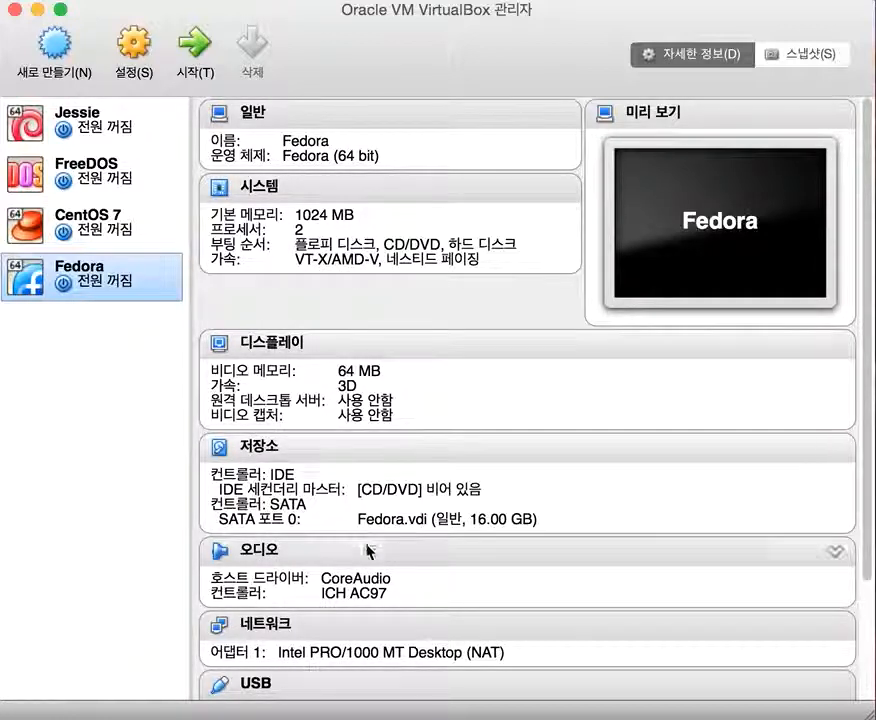
# Try a processor count of 1 for the Fedora virtual machine, restore it to 2, and save the system settings
pyautogui.scroll(-3, 371, 688)
pyautogui.scroll(3, 372, 634)
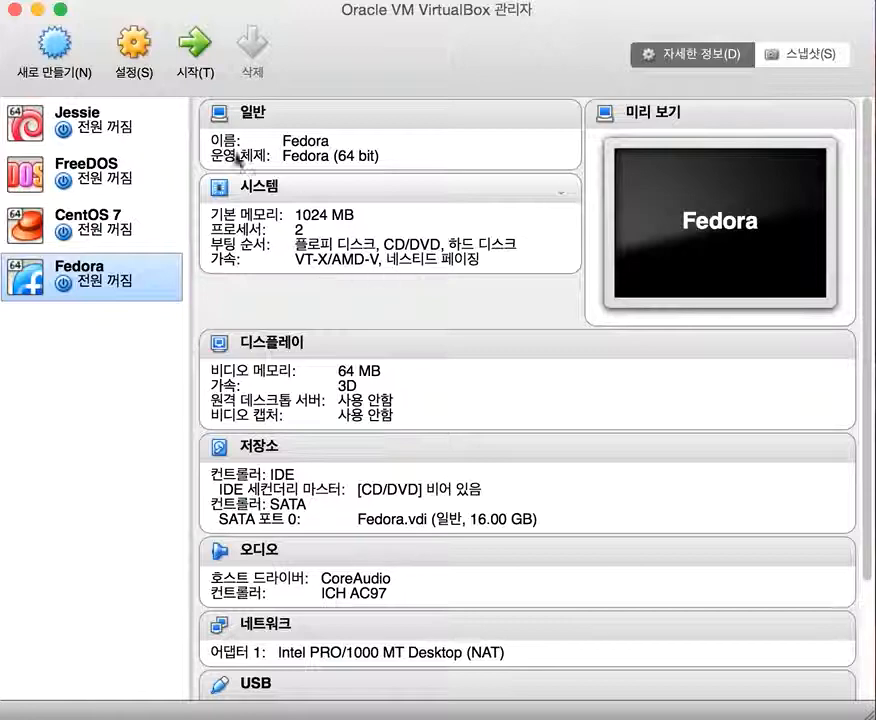
pyautogui.click(137, 72)
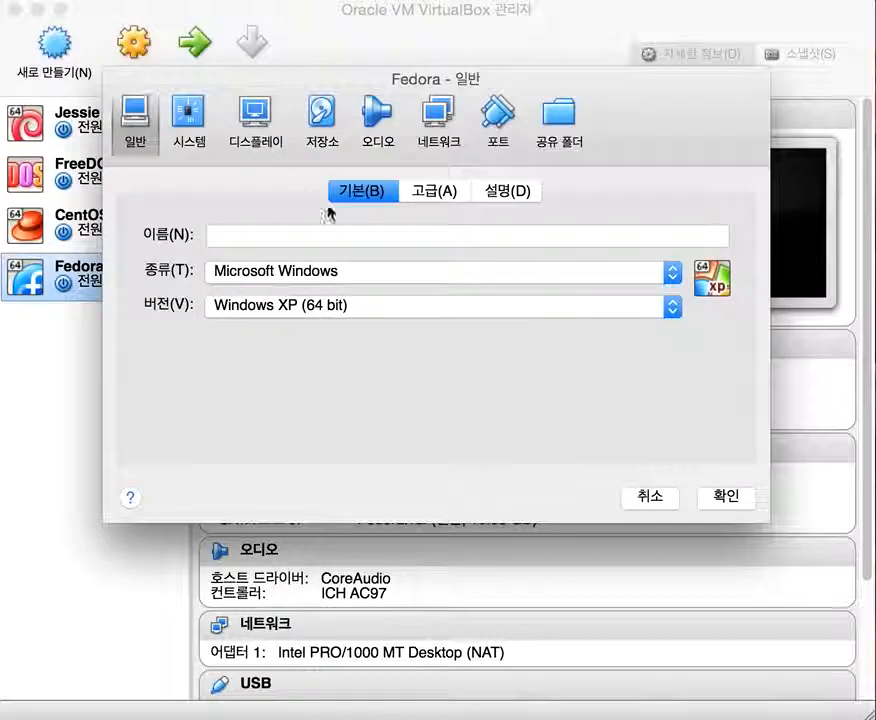
pyautogui.click(189, 122)
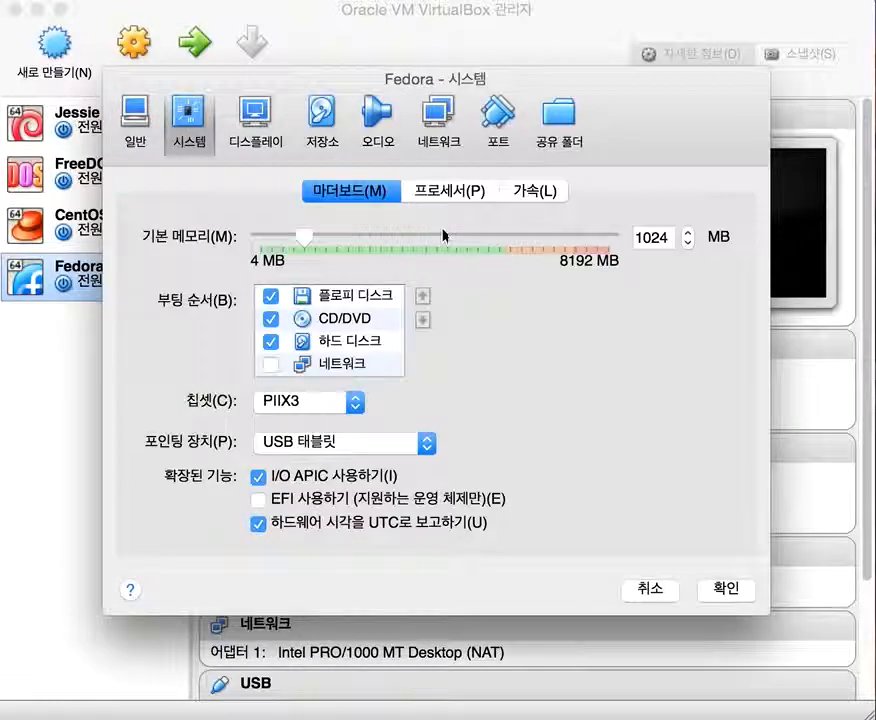
pyautogui.click(424, 184)
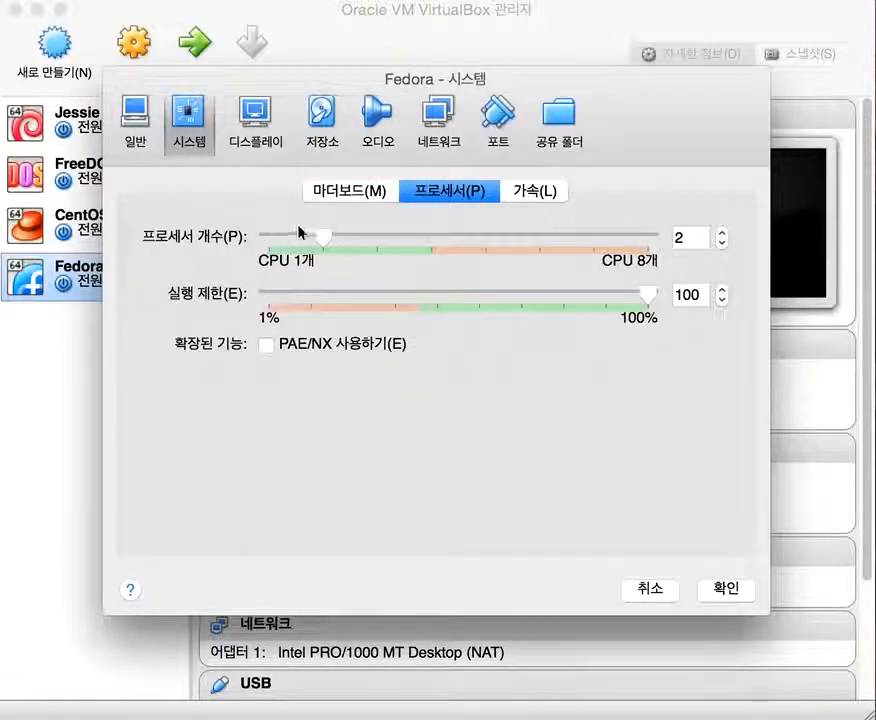
pyautogui.moveTo(323, 237); pyautogui.dragTo(205, 250)
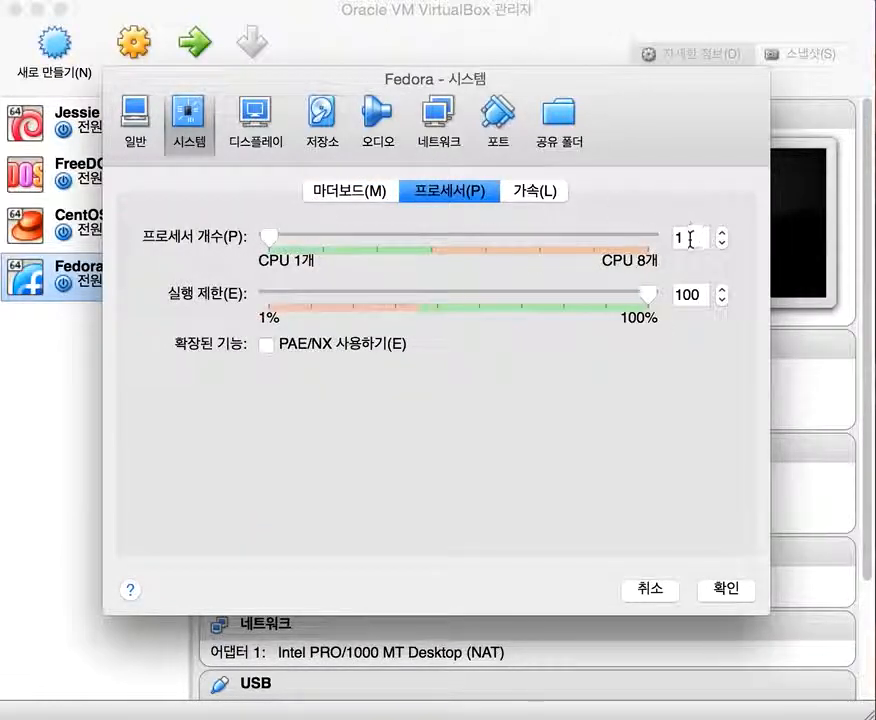
pyautogui.moveTo(268, 237); pyautogui.dragTo(322, 235)
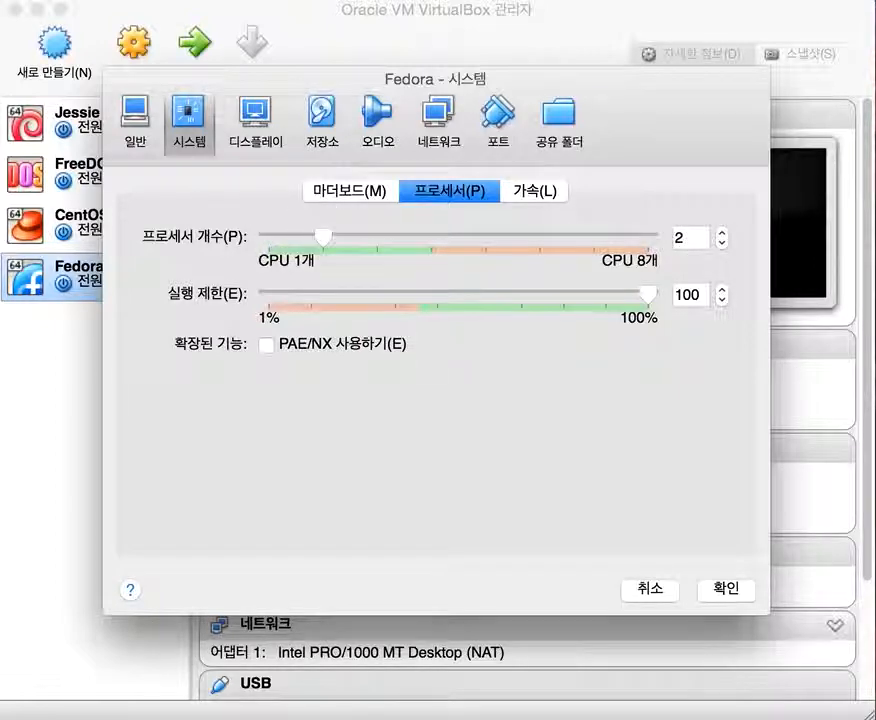
pyautogui.click(735, 587)
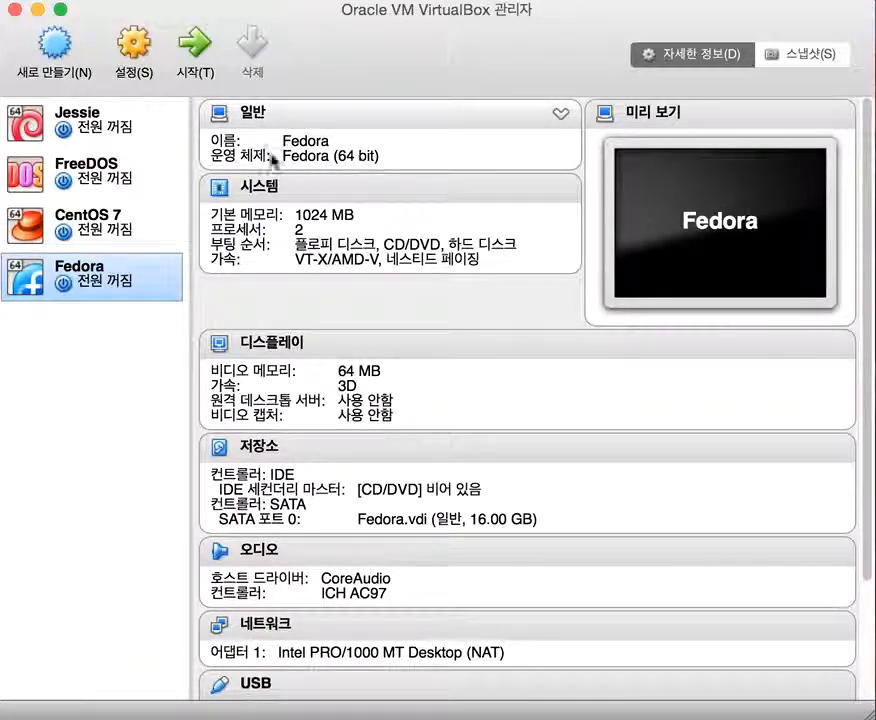
# Load Fedora-Live-Workstation-x86_64-21-5.iso from the downloads folder into the Fedora virtual machine's empty IDE optical drive
pyautogui.scroll(-5, 367, 299)
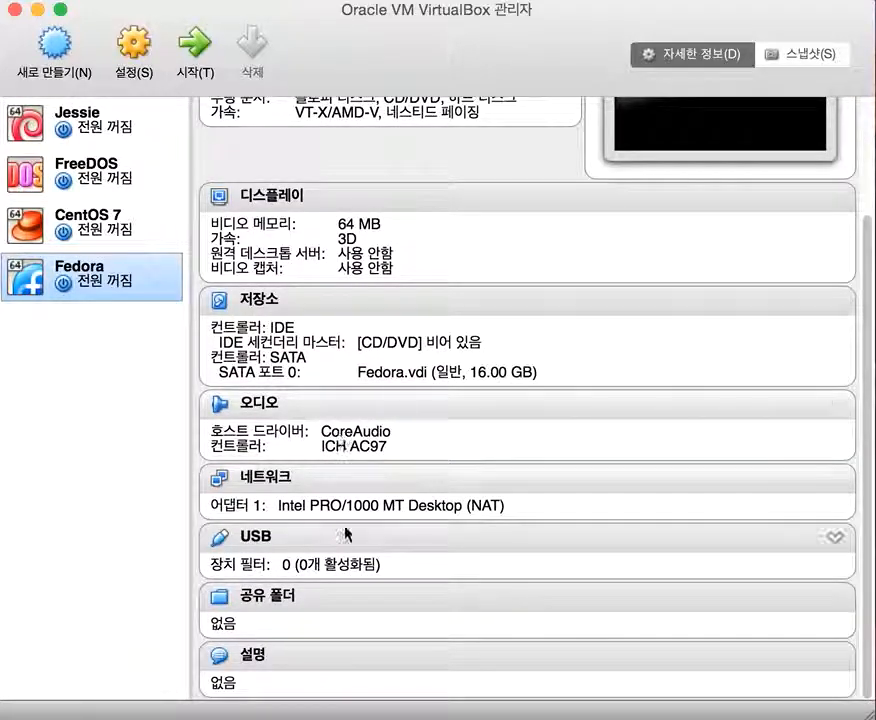
pyautogui.scroll(5, 347, 530)
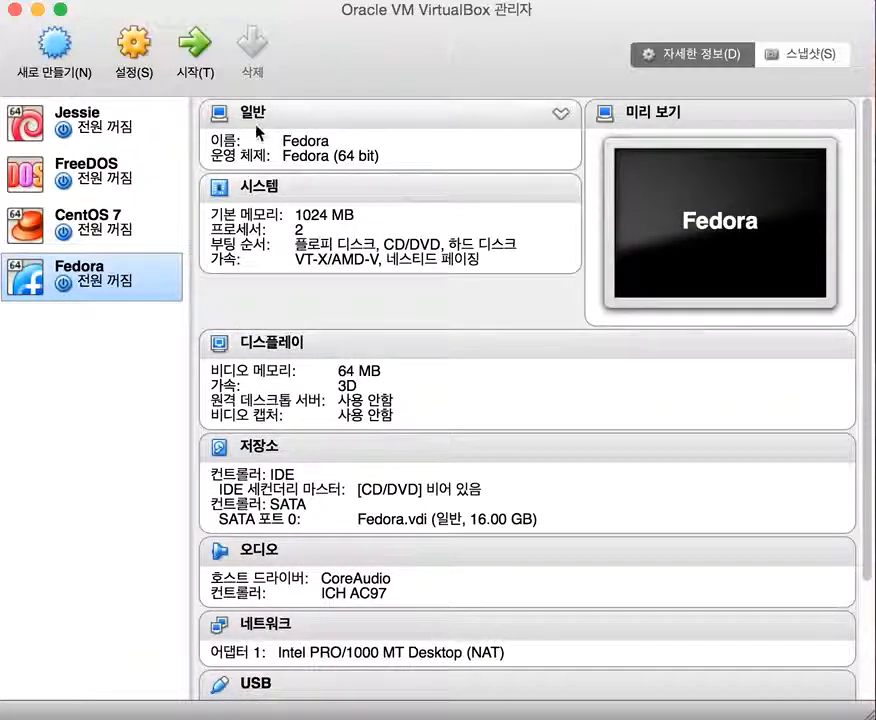
pyautogui.click(138, 47)
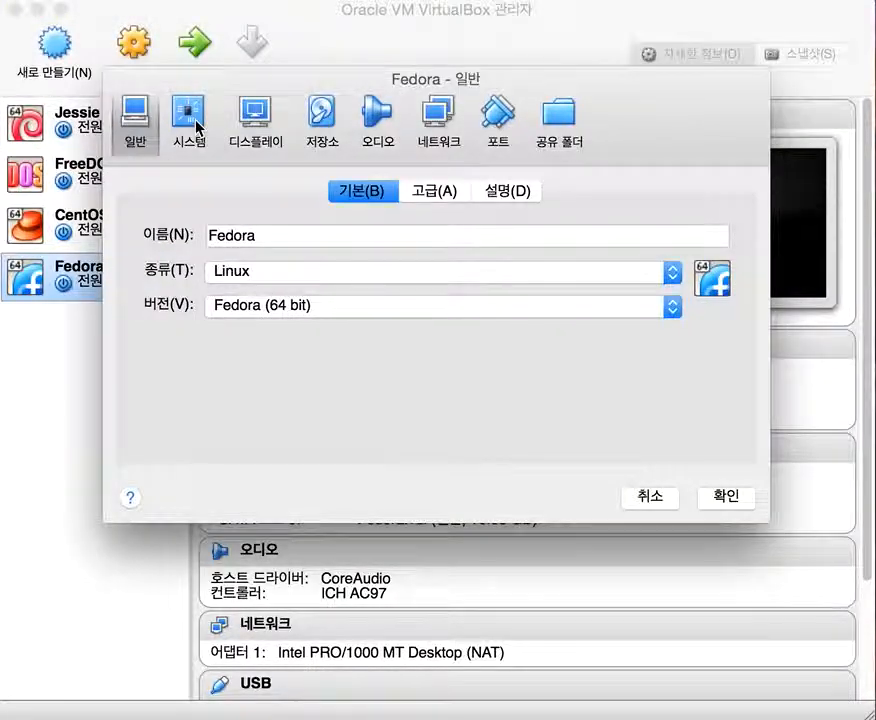
pyautogui.click(321, 115)
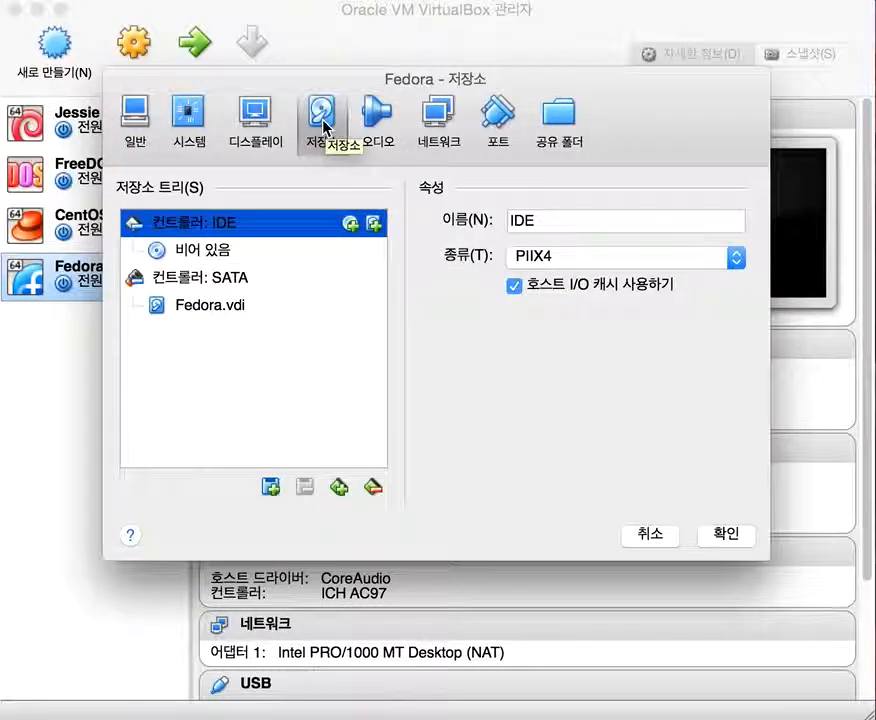
pyautogui.click(226, 250)
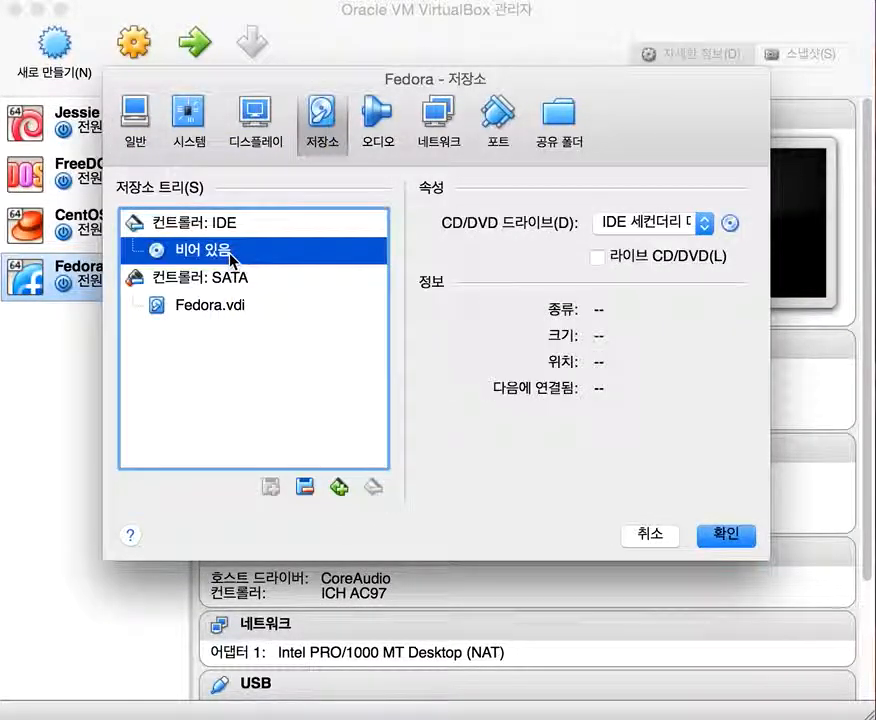
pyautogui.click(730, 222)
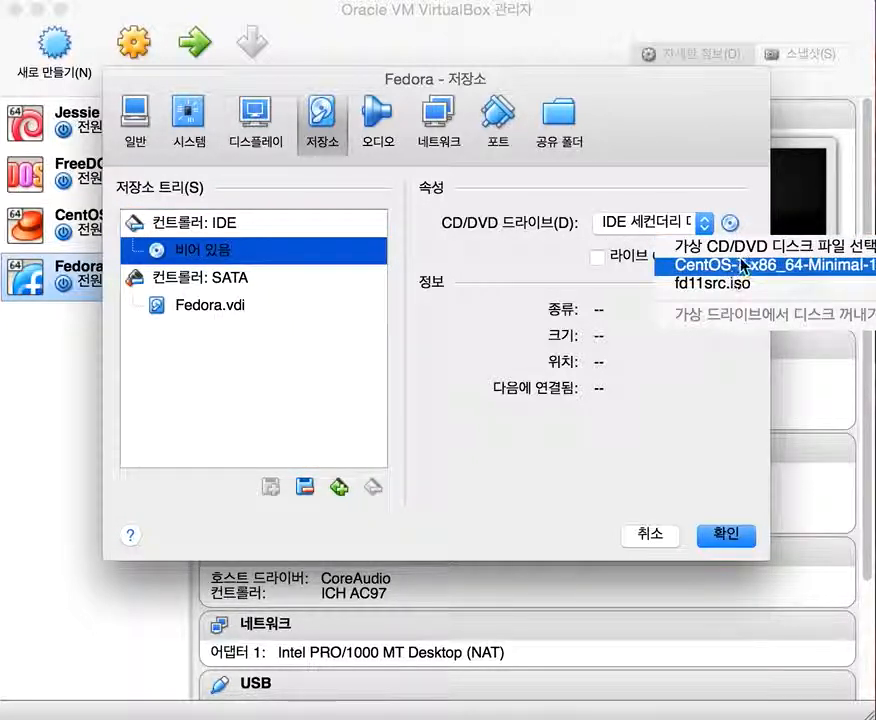
pyautogui.click(762, 250)
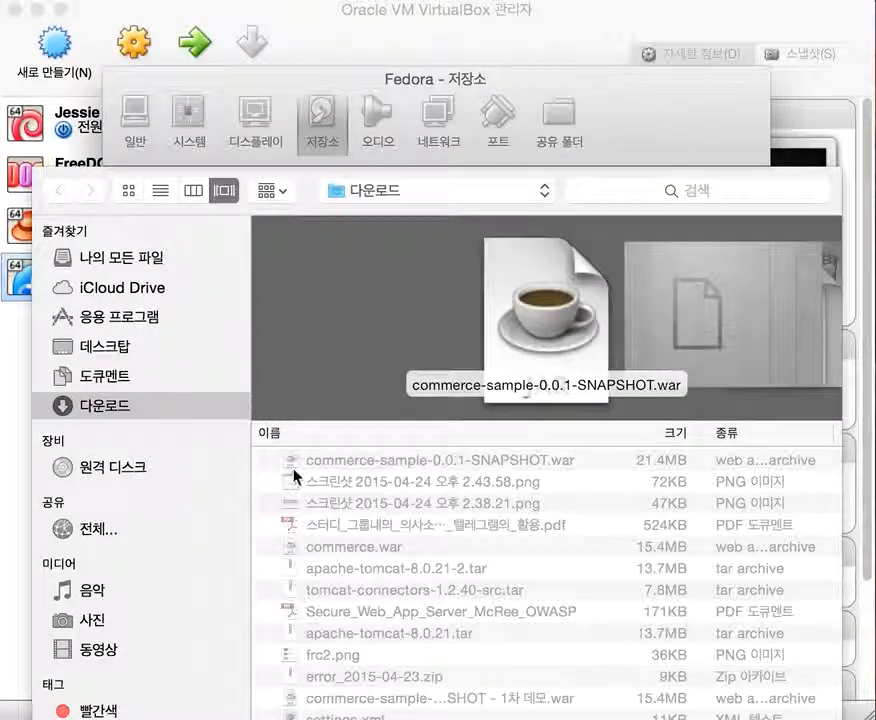
pyautogui.scroll(-10, 437, 590)
pyautogui.scroll(5, 437, 590)
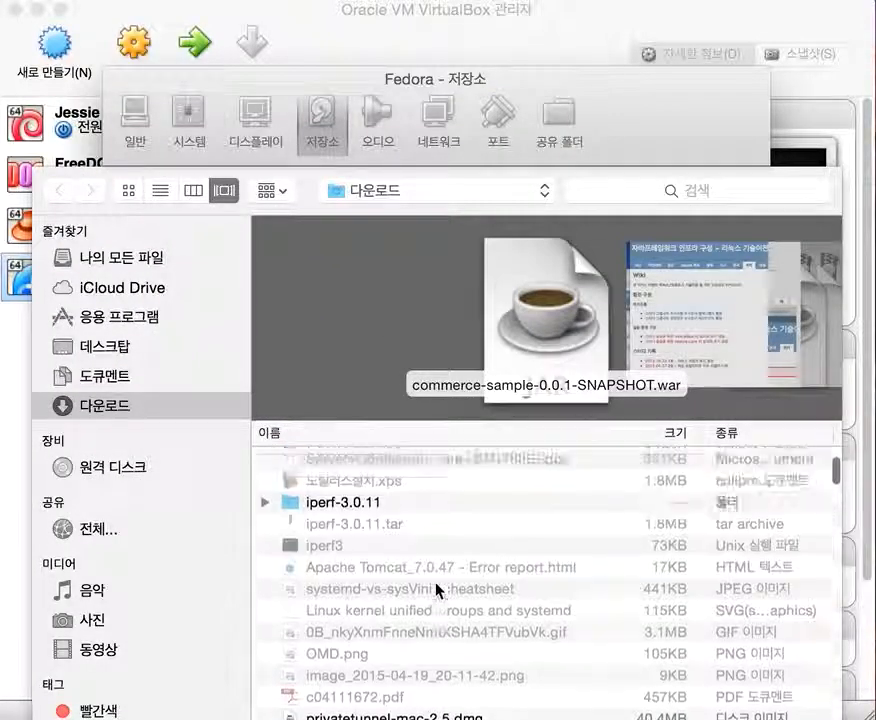
pyautogui.scroll(-3, 437, 590)
pyautogui.scroll(8, 437, 590)
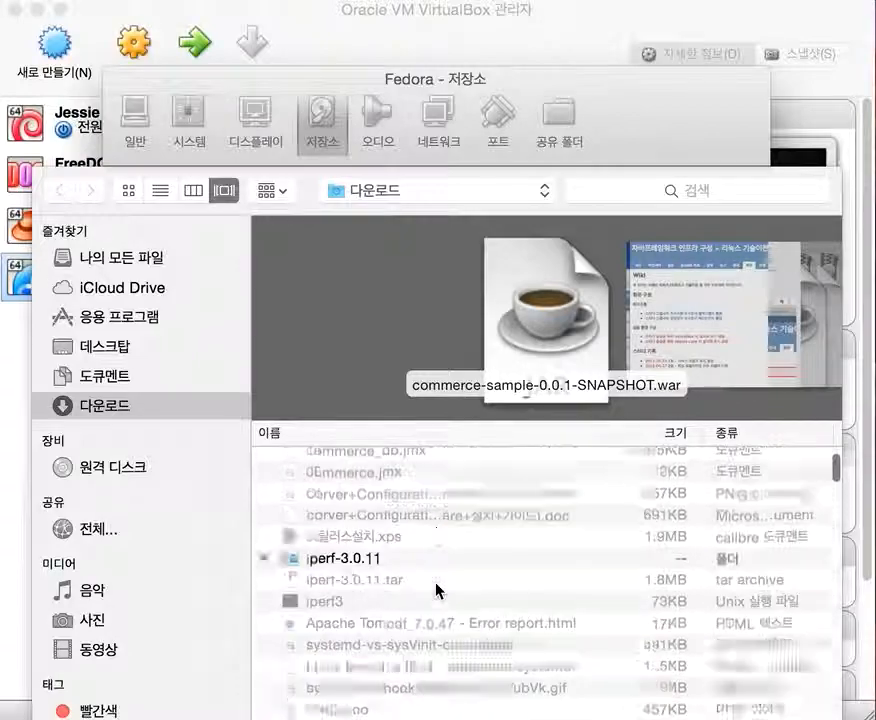
pyautogui.click(443, 488)
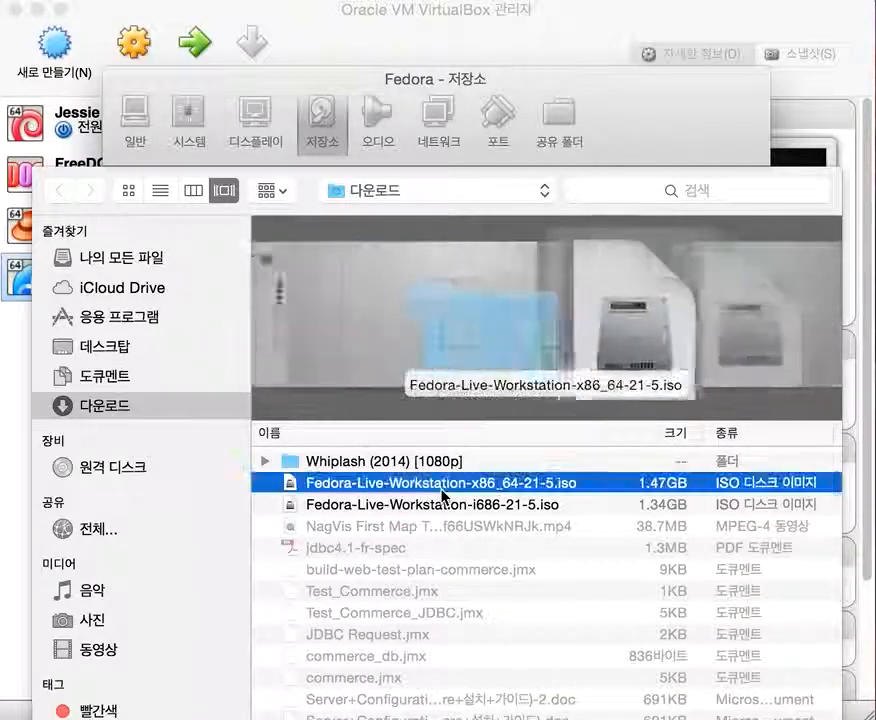
pyautogui.doubleClick(455, 488)
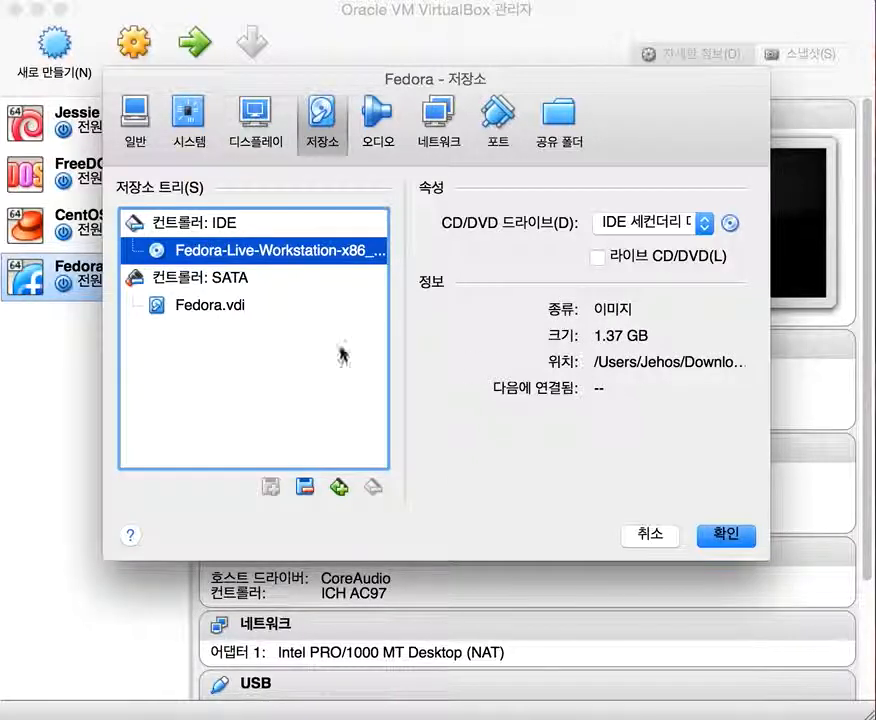
# Mark the Fedora.vdi hard disk as an SSD and save the Fedora virtual machine's storage settings
pyautogui.click(193, 227)
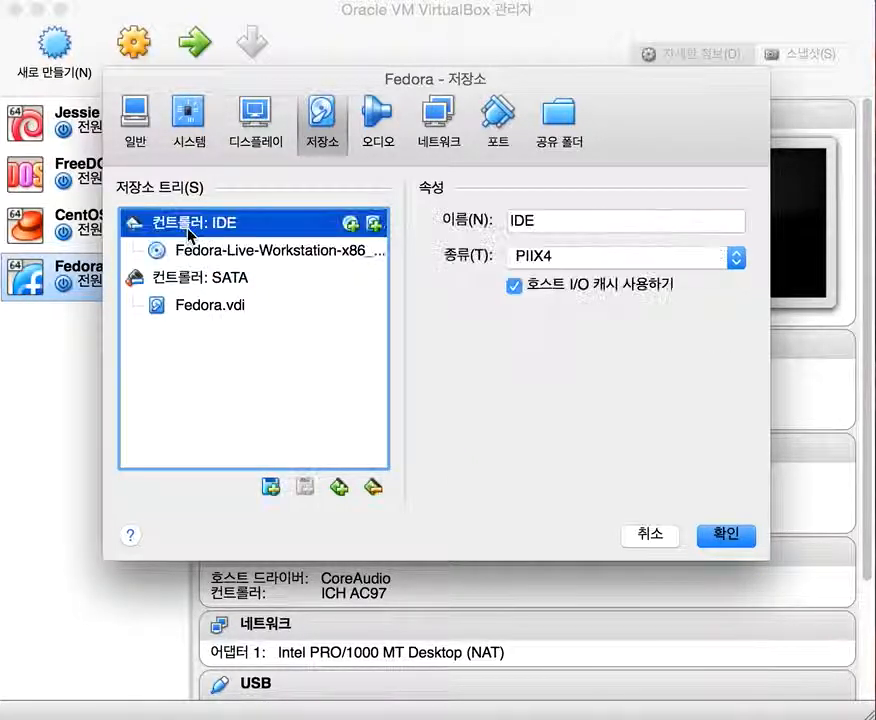
pyautogui.click(190, 305)
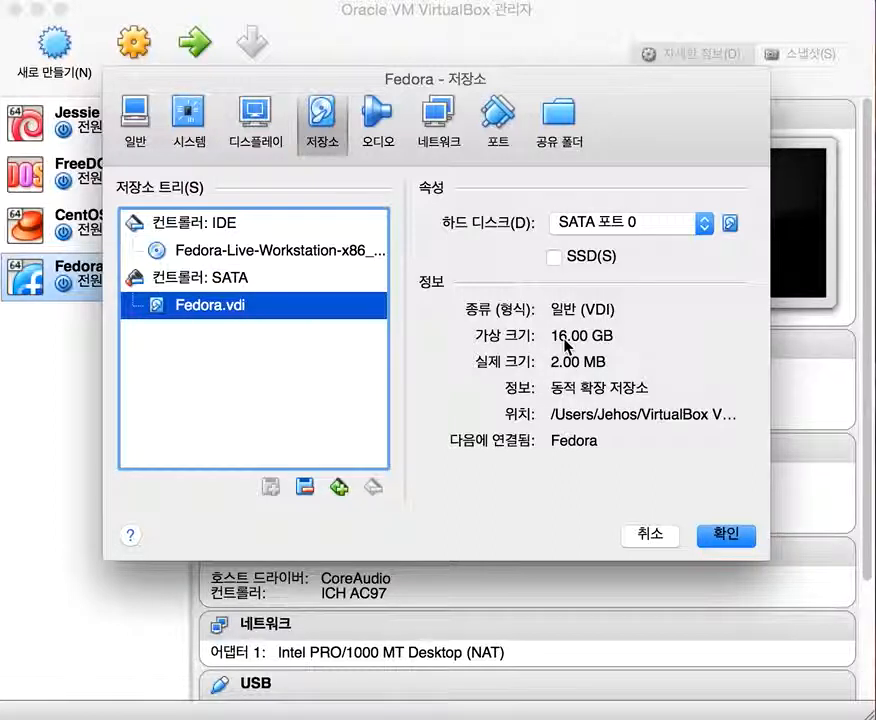
pyautogui.click(554, 256)
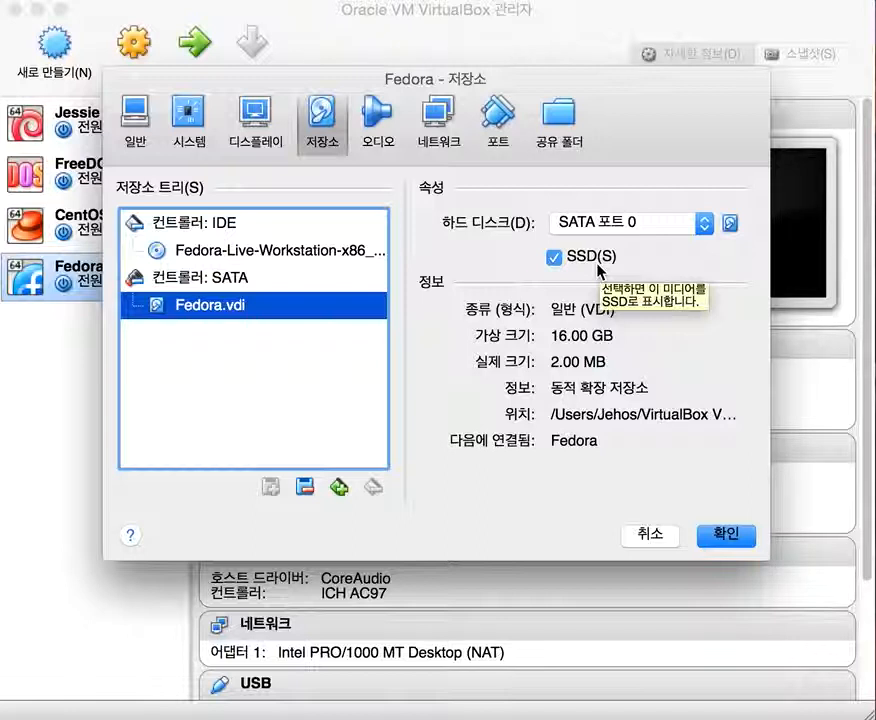
pyautogui.click(266, 256)
pyautogui.click(724, 536)
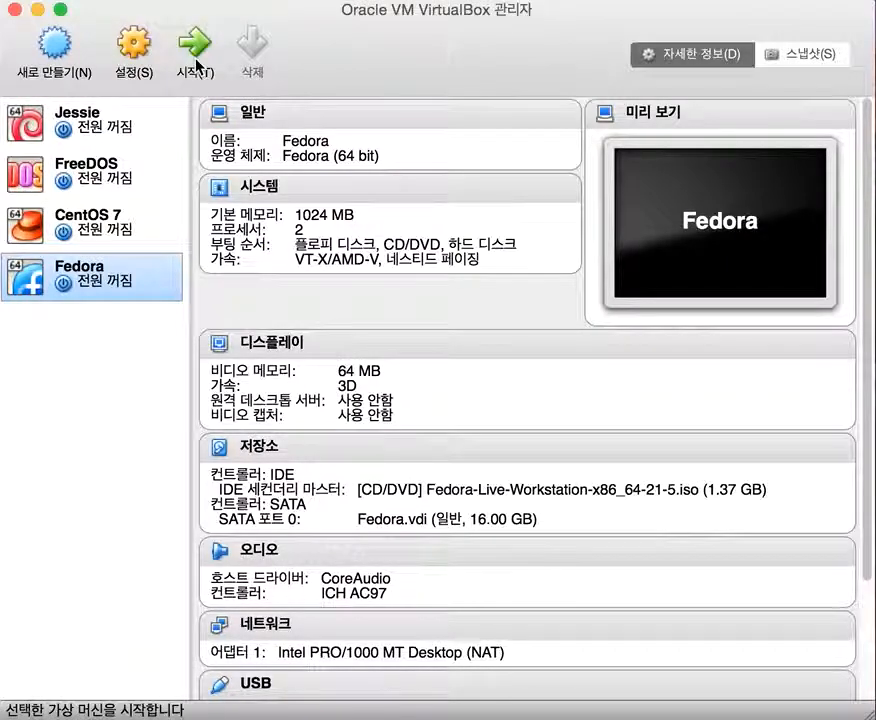
# Start the Fedora virtual machine and boot it with Start Fedora Live, moving its window fully into view
pyautogui.click(197, 67)
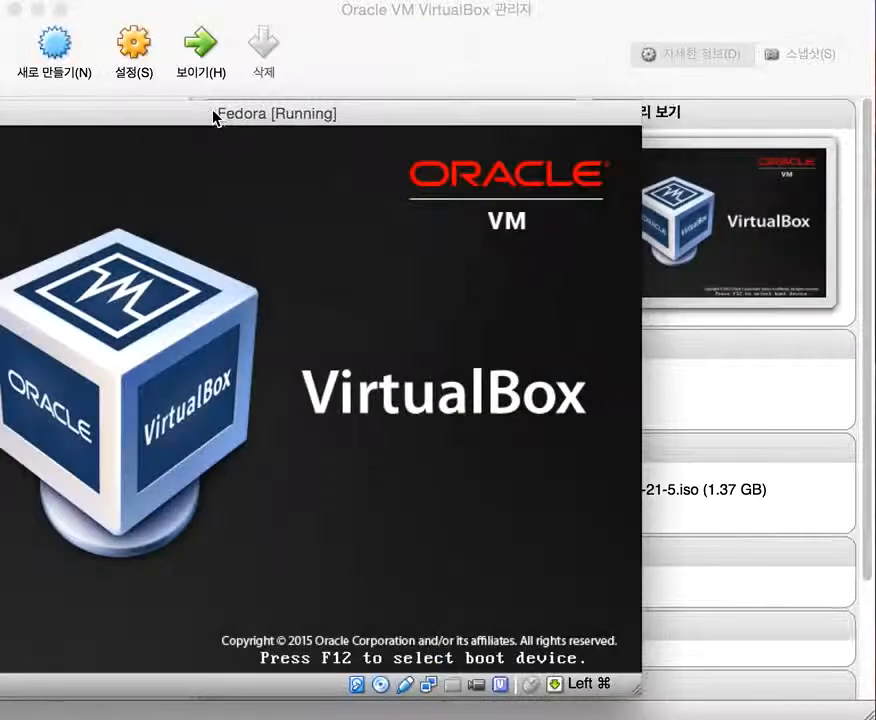
pyautogui.click(288, 97)
pyautogui.moveTo(288, 97); pyautogui.dragTo(368, 75)
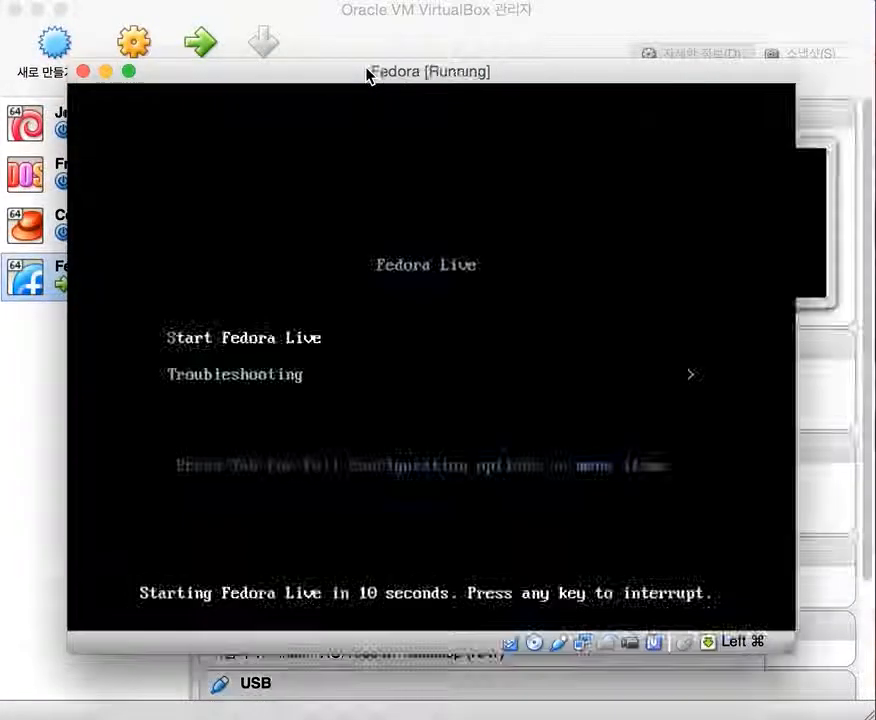
pyautogui.click(391, 260)
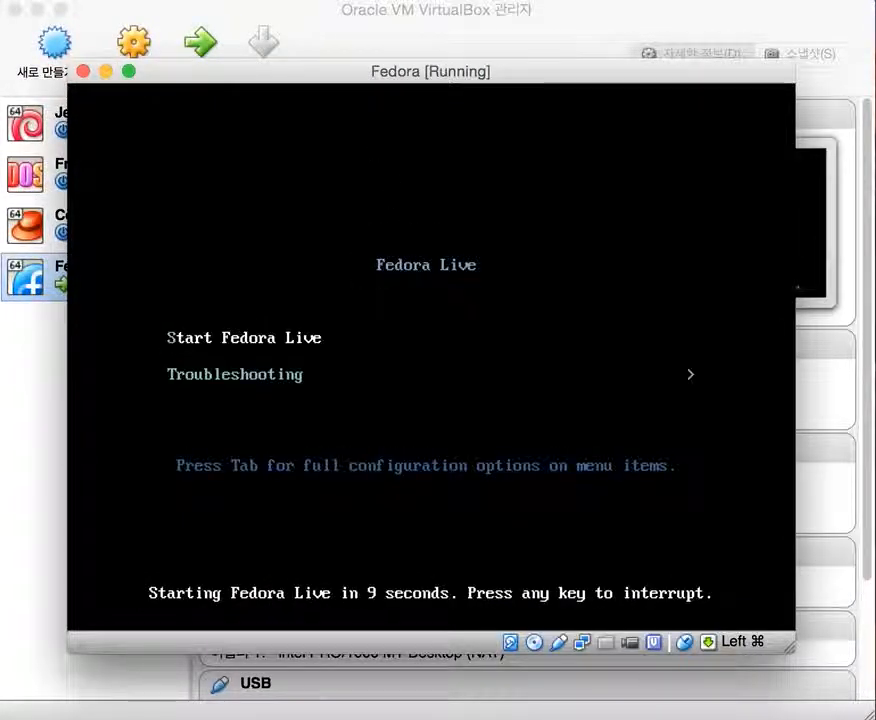
pyautogui.press('Return')
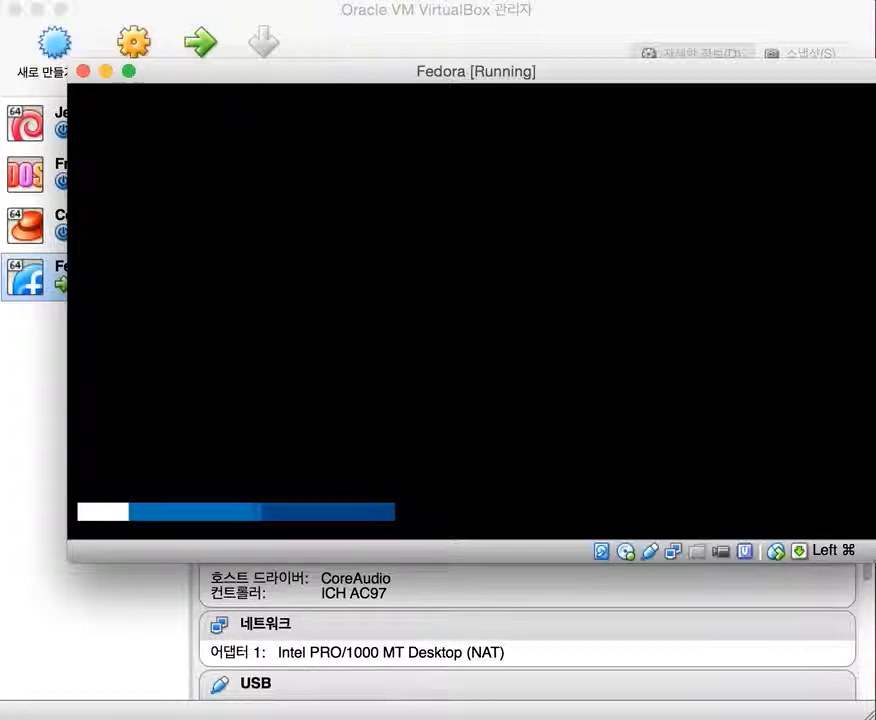
pyautogui.click(396, 76)
pyautogui.moveTo(396, 76); pyautogui.dragTo(366, 83)
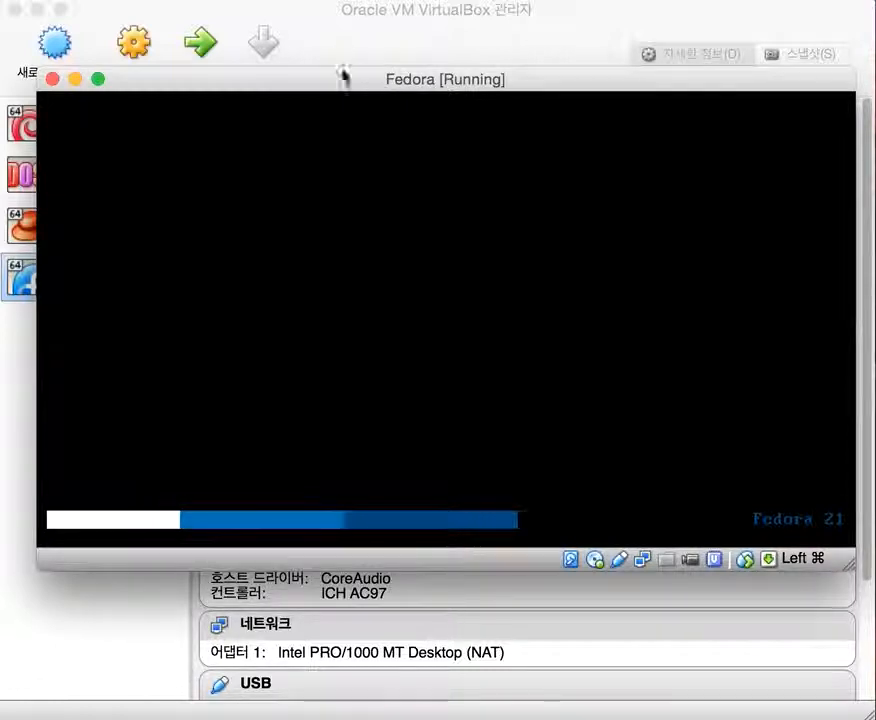